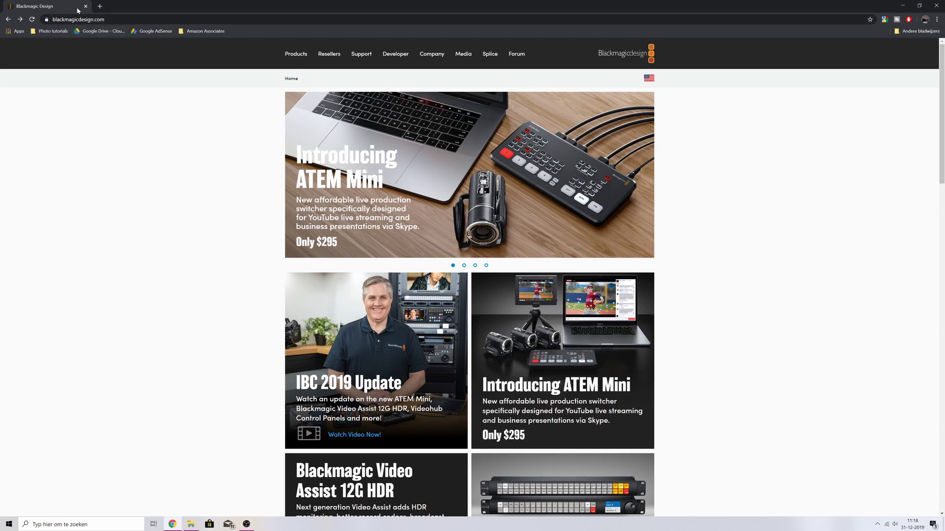
Find DaVinci Resolve 16 among the Blackmagic Design products and open its product page
click(297, 57)
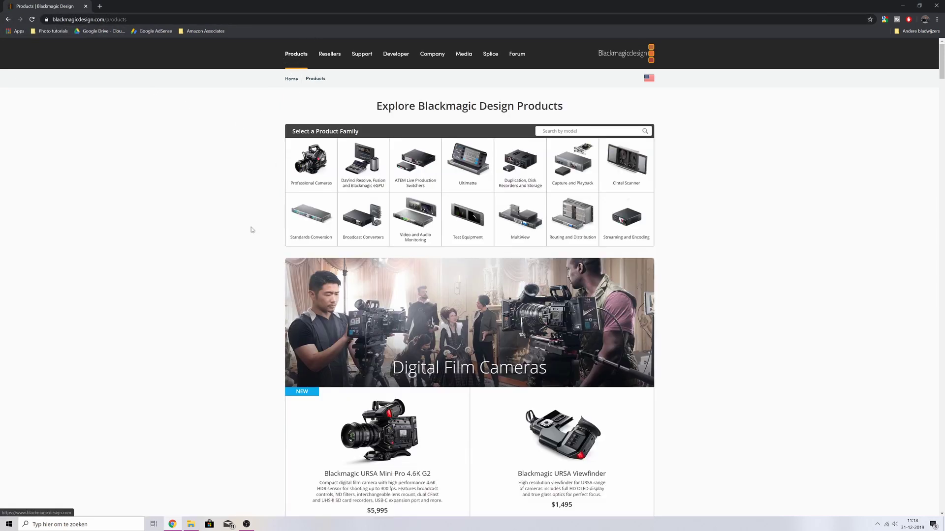
scroll(256, 222, down, 6)
scroll(256, 222, down, 15)
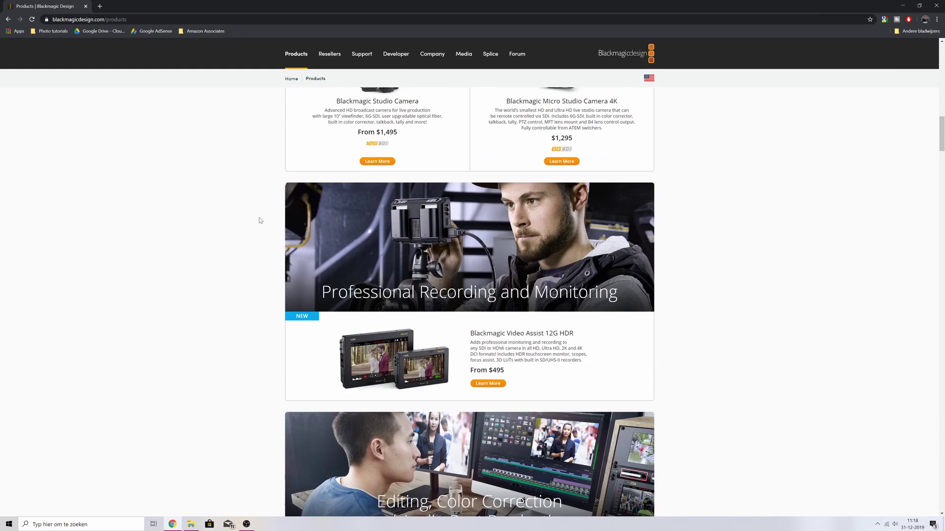
scroll(261, 220, down, 4)
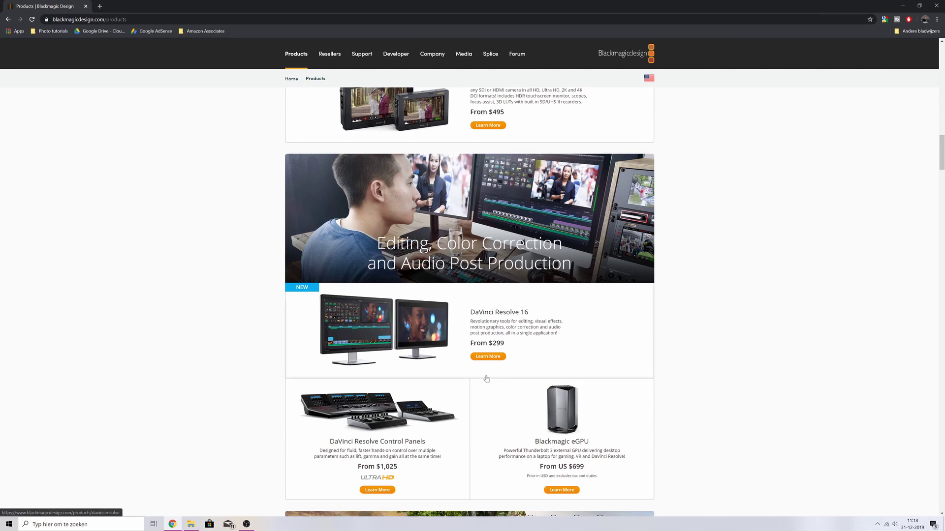
click(421, 342)
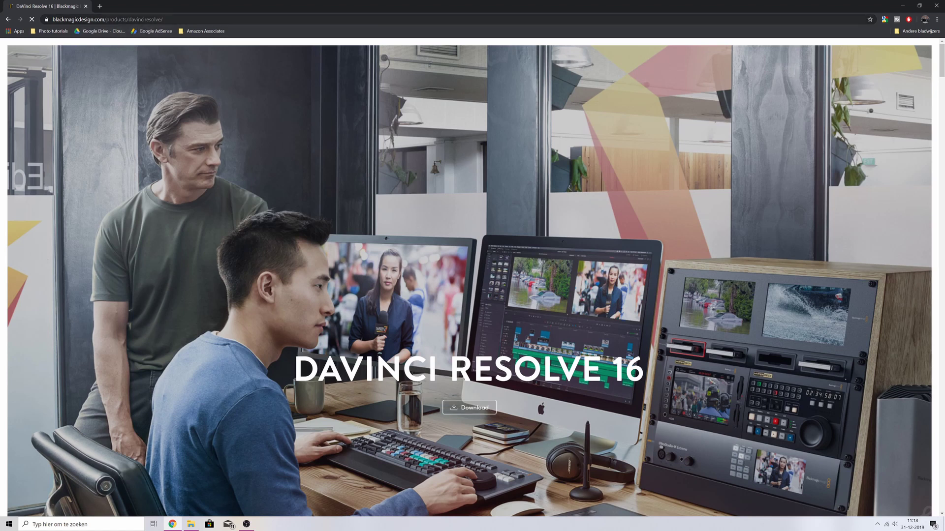
Look through the DaVinci Resolve 16 page, from the What's New section to the new editing and Fusion VFX features
scroll(455, 216, down, 3)
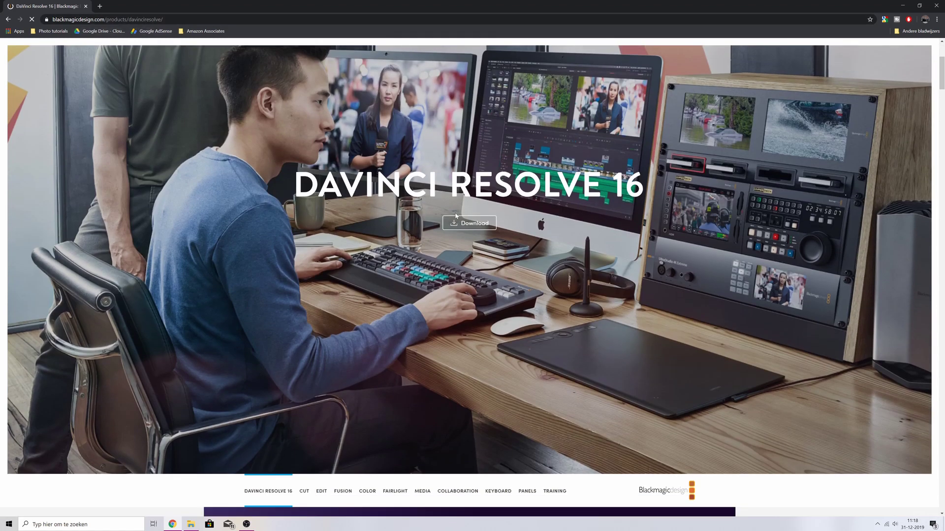
scroll(455, 216, down, 10)
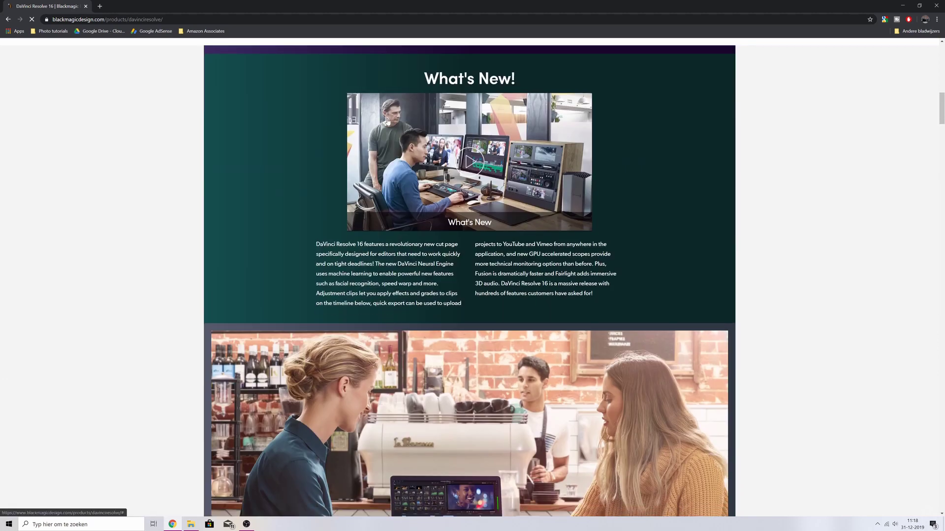
scroll(387, 121, down, 20)
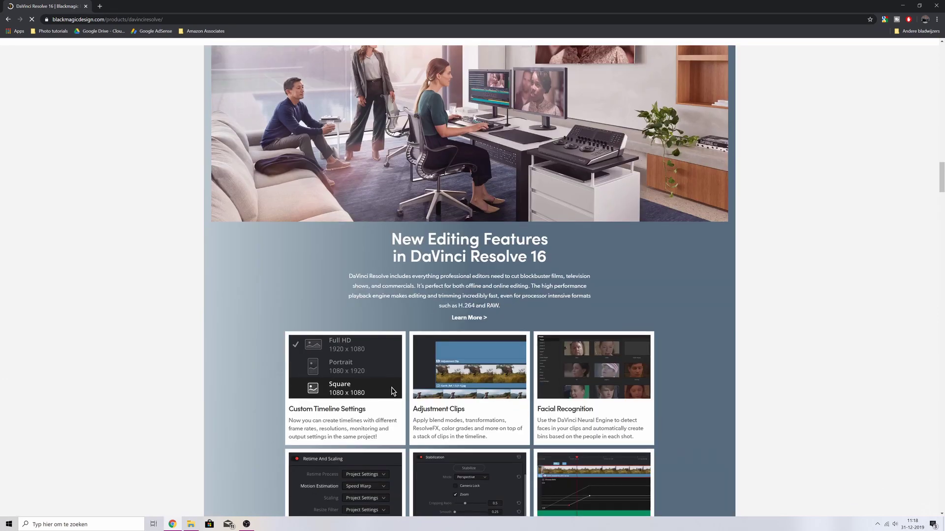
scroll(393, 391, down, 20)
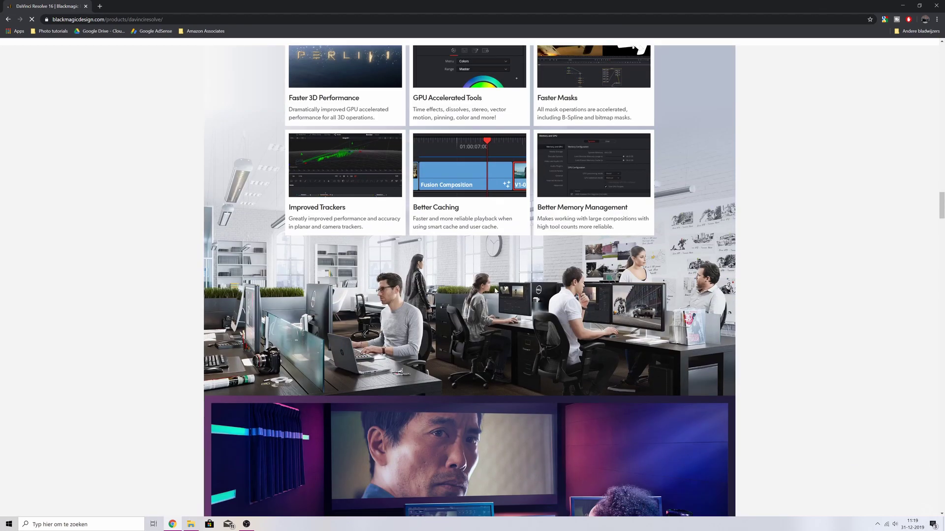
scroll(494, 289, down, 3)
scroll(494, 290, up, 10)
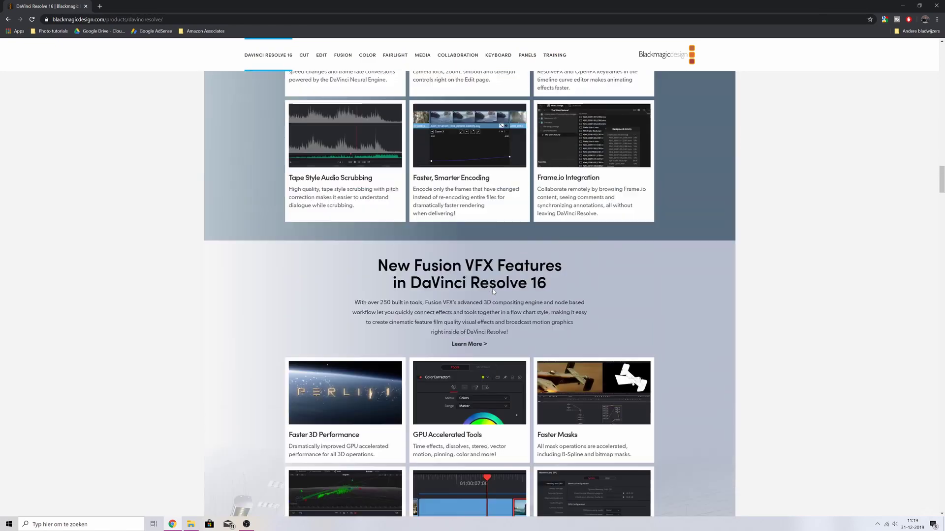
scroll(492, 291, up, 20)
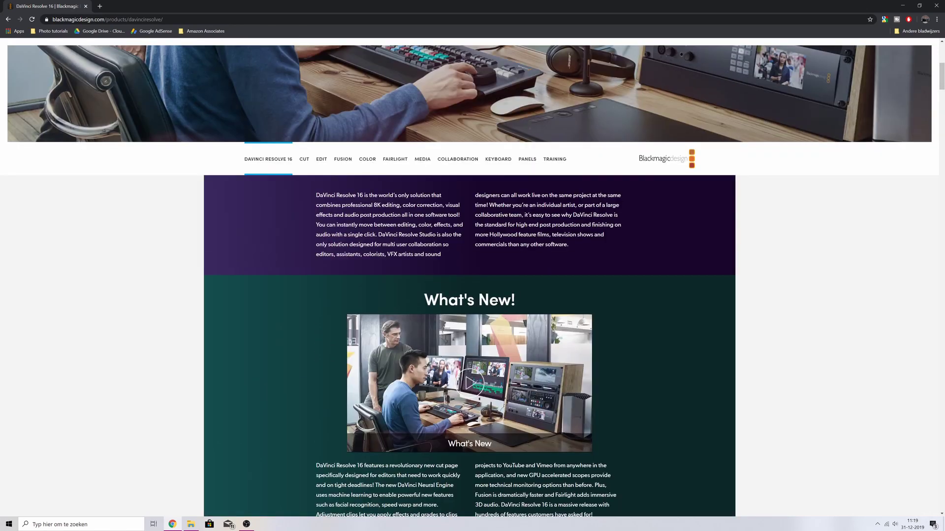
Download the Windows version of the free DaVinci Resolve 16, not the Studio edition
scroll(479, 246, up, 10)
click(478, 246)
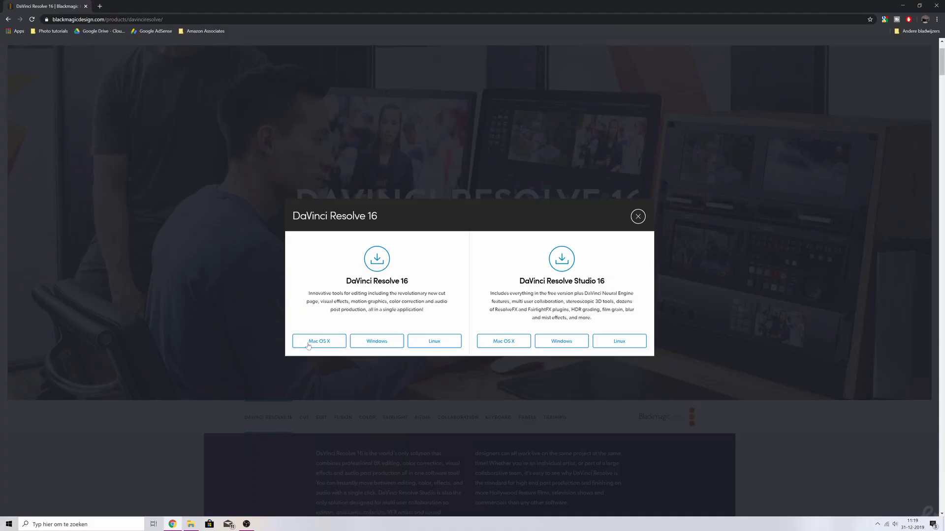
click(378, 349)
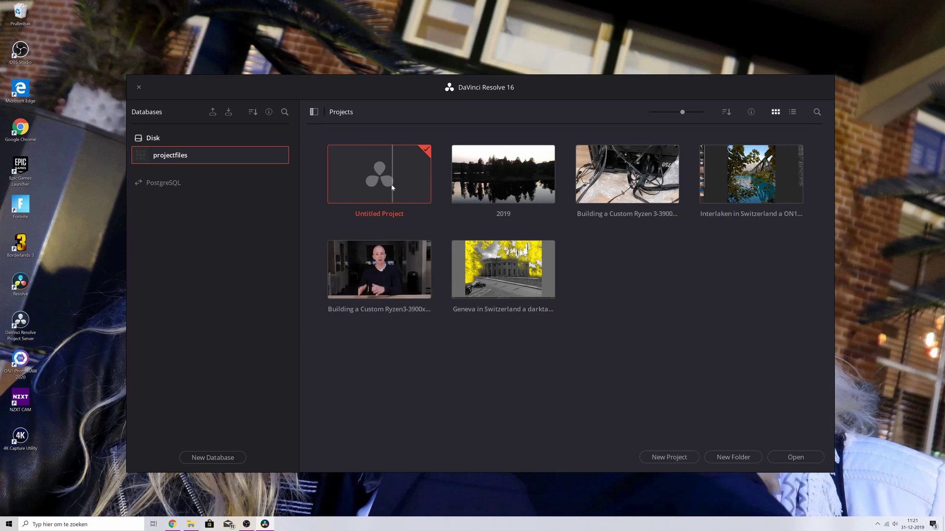
Create a new DaVinci Resolve project named "Tutorial for Davinci"
click(681, 462)
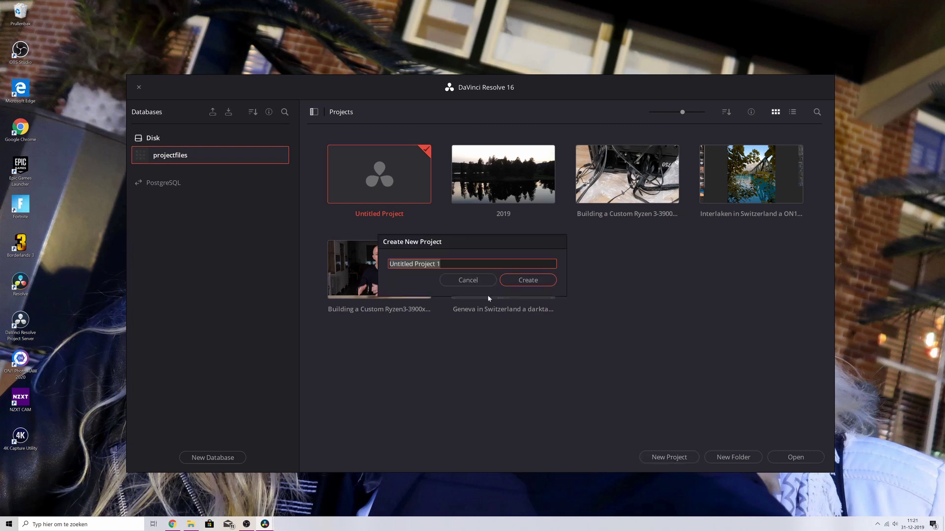
text(Tutorial for DFa)
key(BackSpace)
key(BackSpace)
text(avinci)
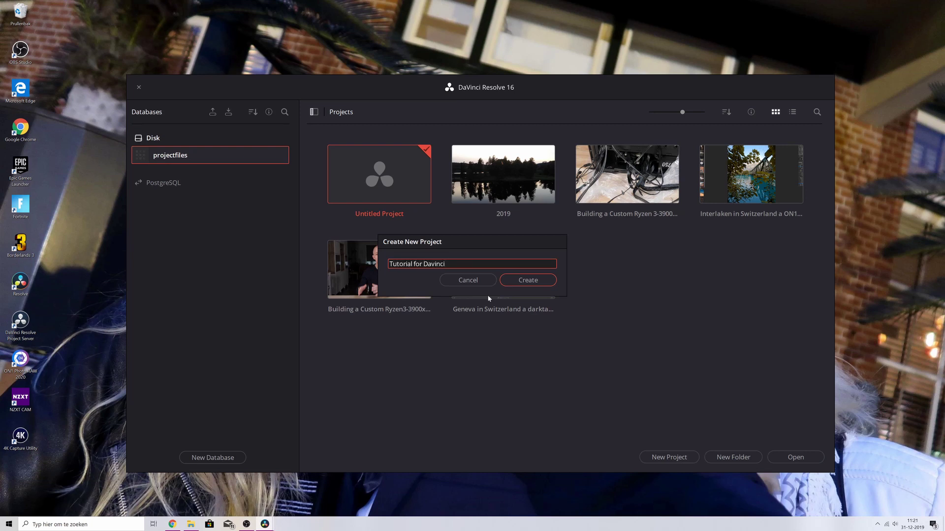
click(527, 279)
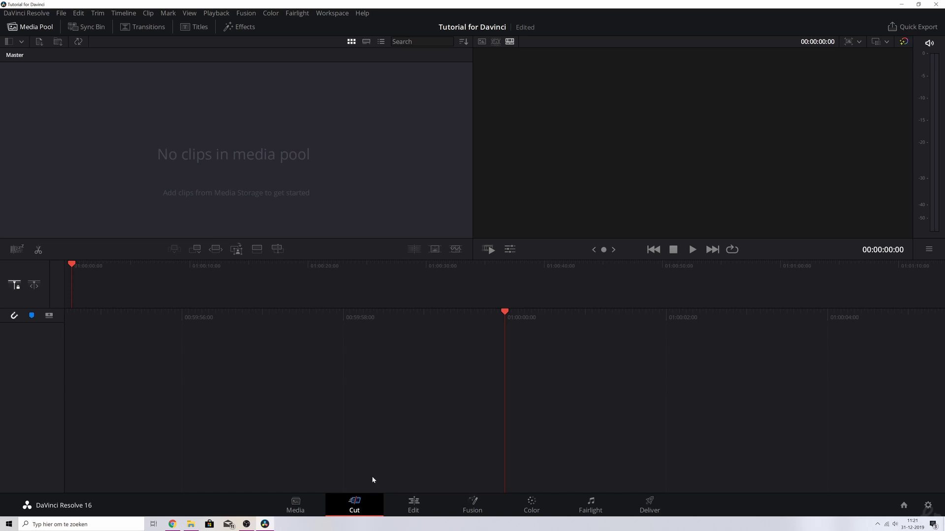
Go to the Media page and add a bin named "Video" under Master
click(294, 502)
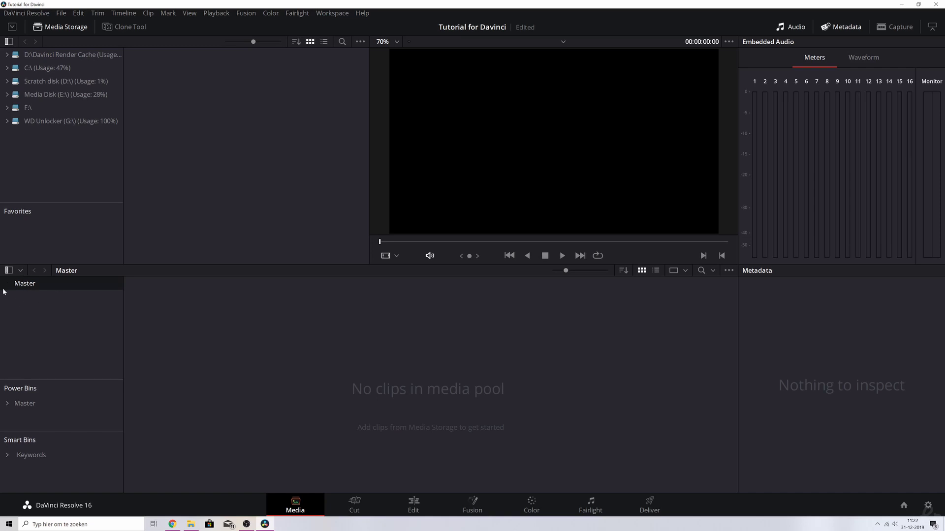
right_click(30, 321)
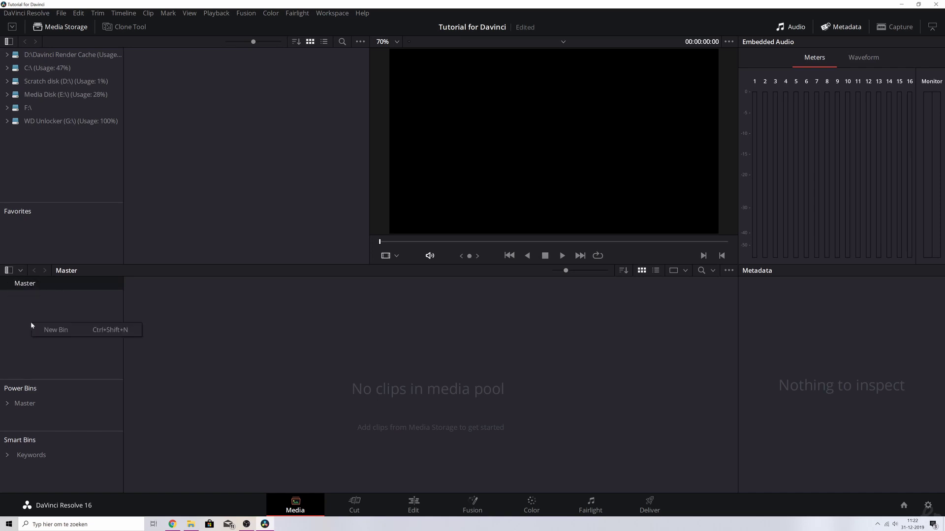
click(61, 330)
text(Video)
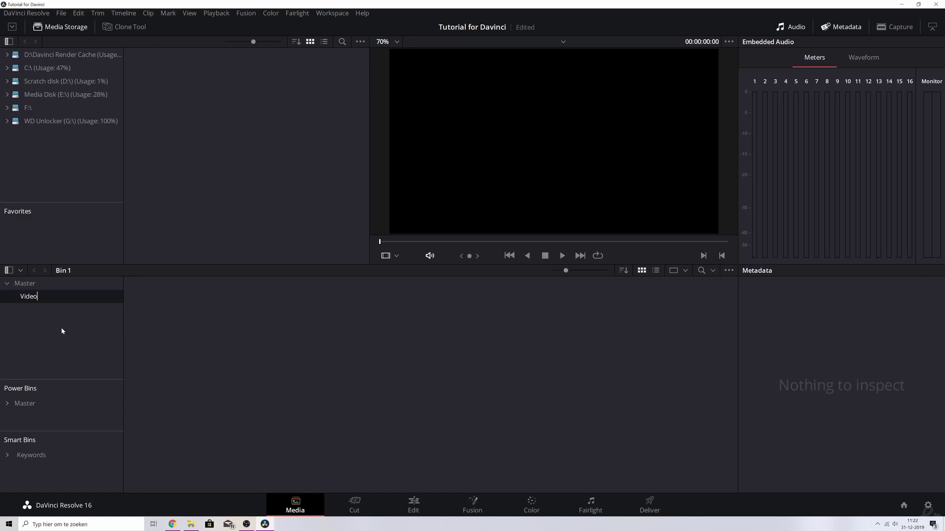
key(Return)
Add a second bin named "Audio" under Master, then make the Video bin the active one
right_click(43, 338)
click(61, 343)
text(Adu)
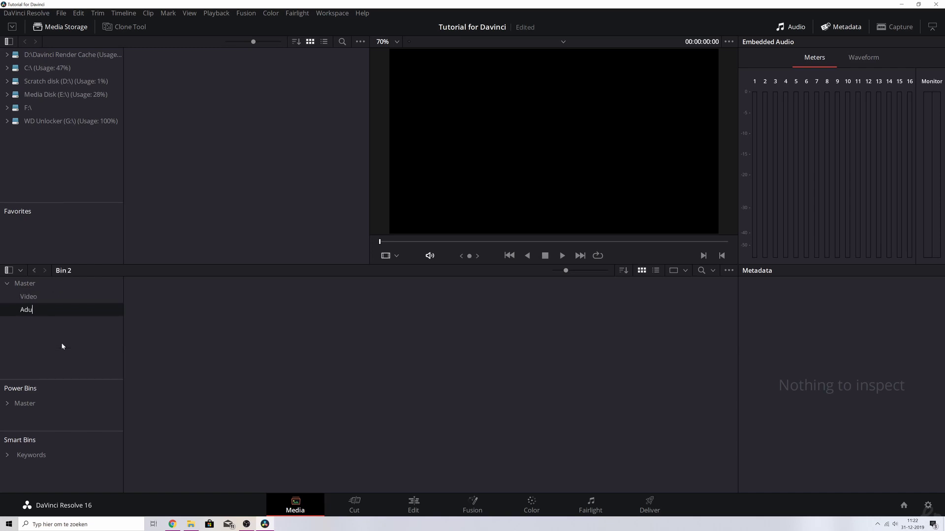
key(BackSpace)
key(BackSpace)
text(udio)
key(Return)
click(31, 297)
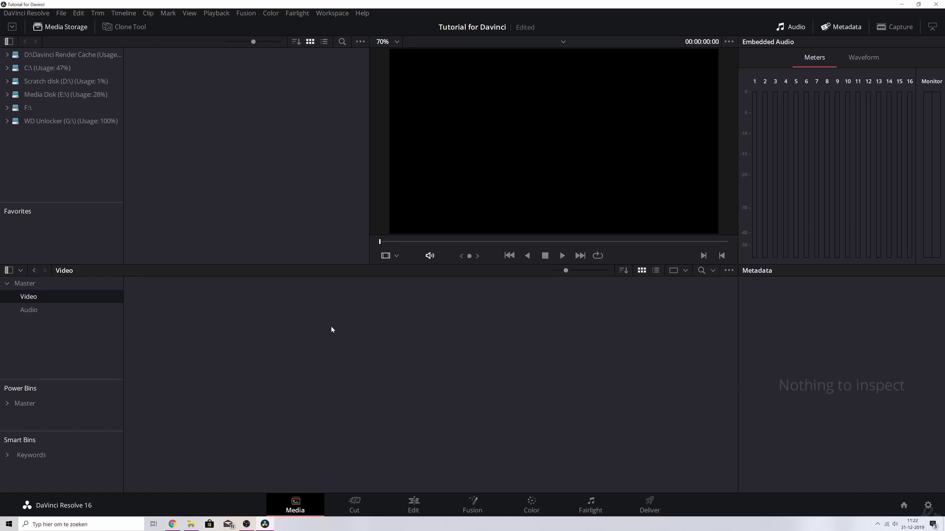
click(62, 13)
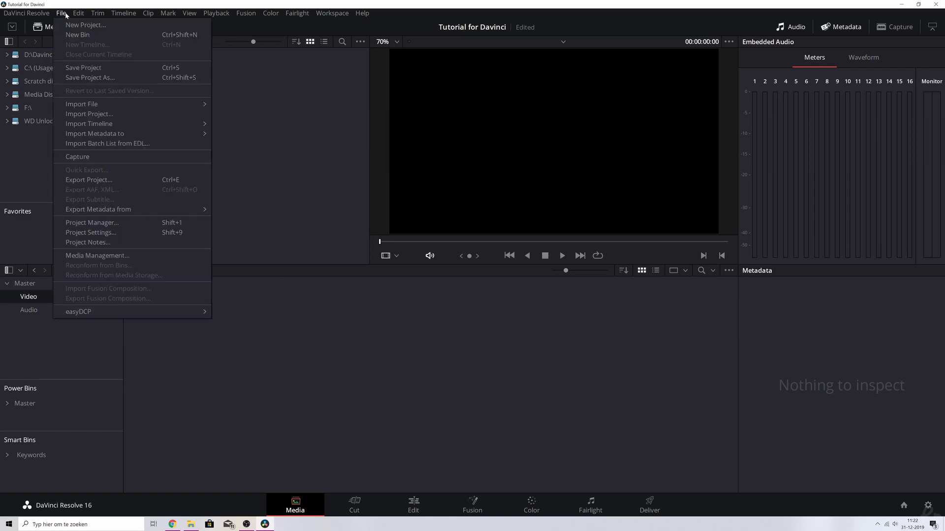
mouse_move(86, 106)
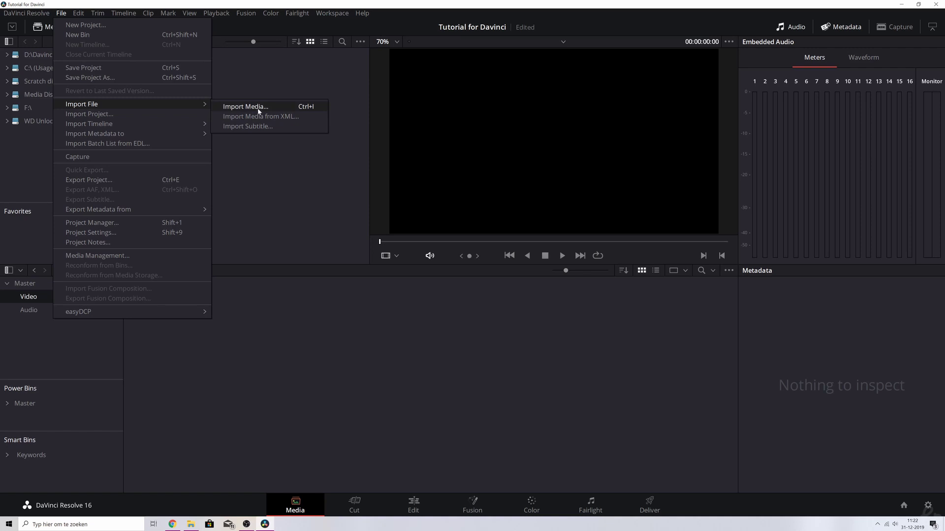
click(308, 364)
Start a media import into the Video bin and browse to Youtube Kanaal > Tutorials > Davinci Resolve 16 How to Start Editing > Videos
right_click(308, 365)
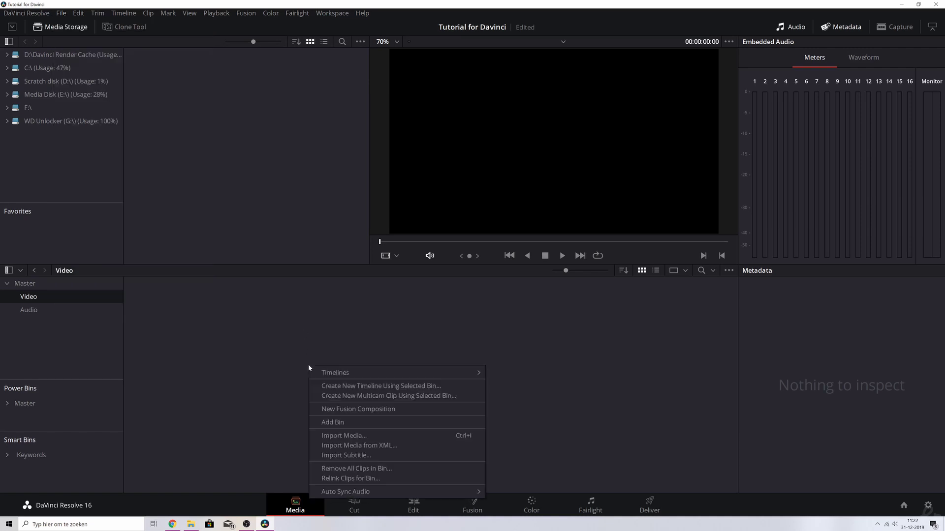
click(351, 435)
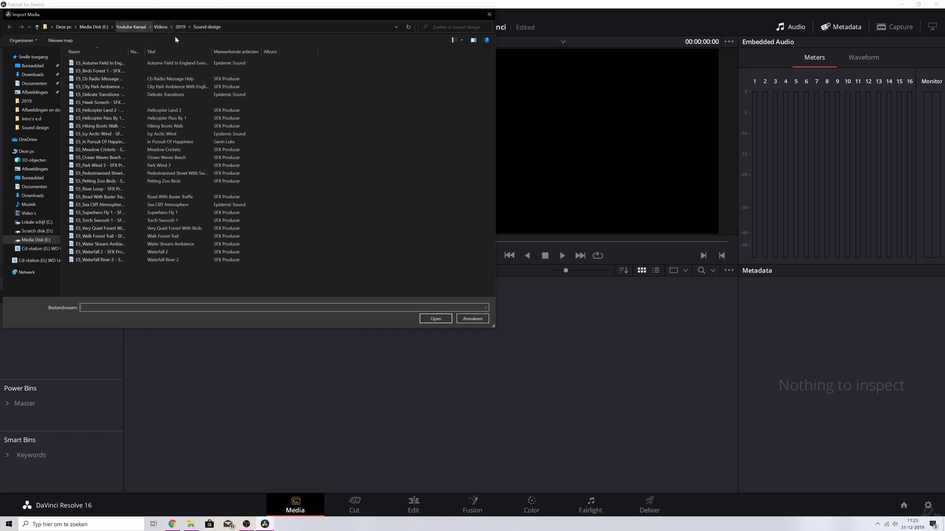
click(131, 27)
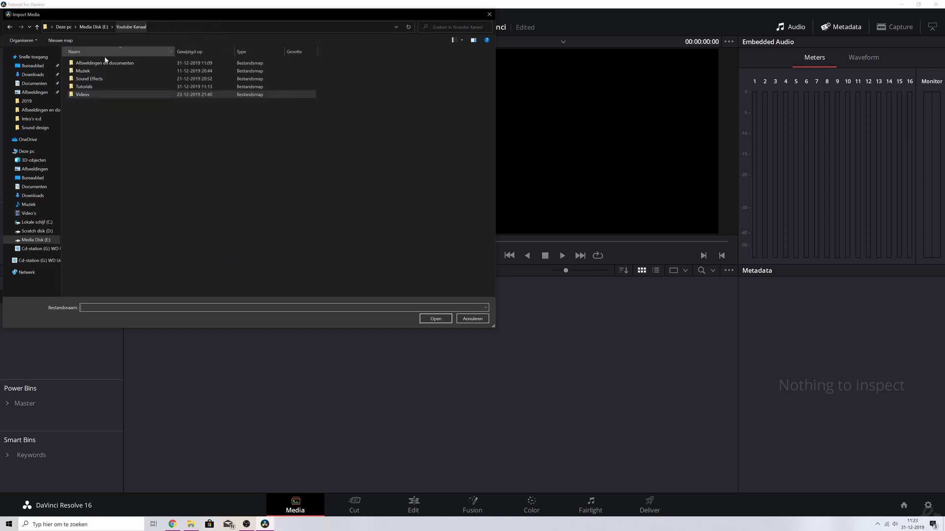
double_click(84, 87)
double_click(130, 69)
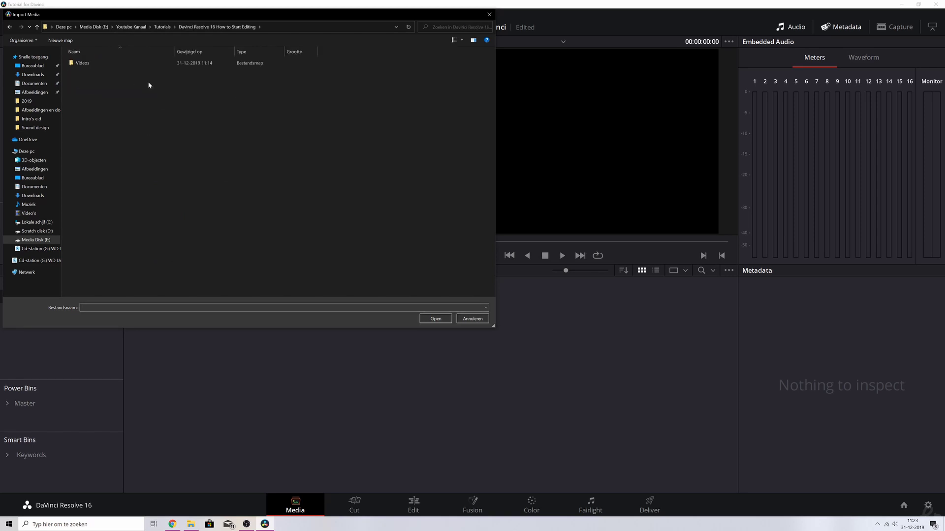
double_click(96, 66)
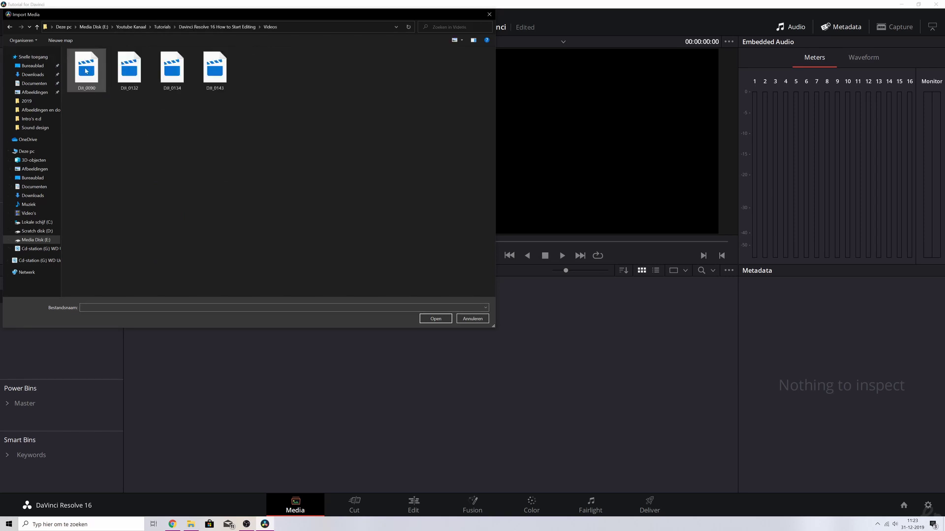
Import the four clips DJI_0090, DJI_0132, DJI_0134 and DJI_0143, changing the timeline frame rate and video format to match them
click(96, 68)
shift+click(215, 69)
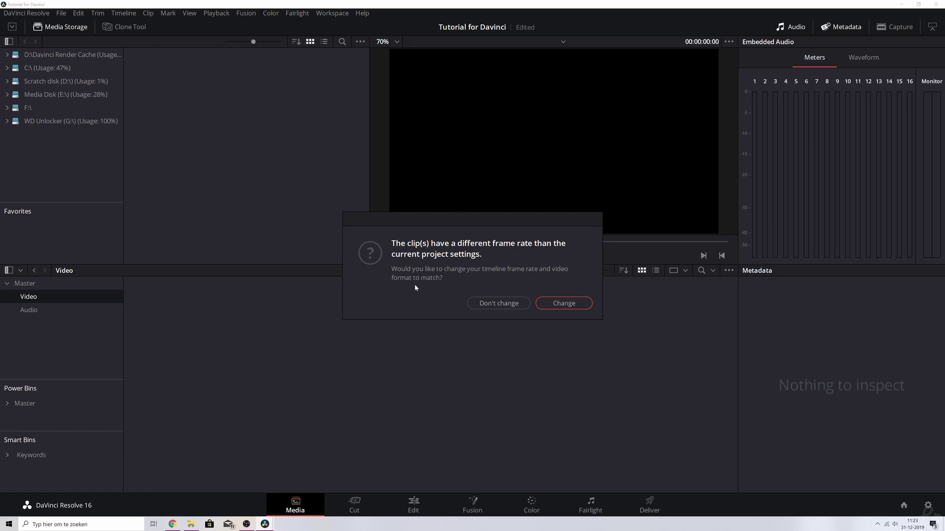
click(561, 303)
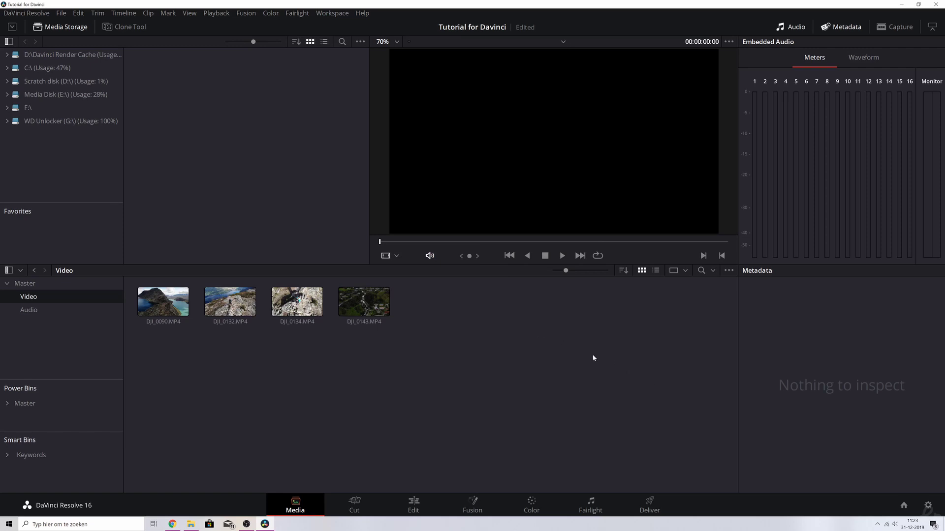
Examine the timeline resolution choices, video monitoring, render cache and working folder options in Project Settings, leaving them without saving
click(927, 507)
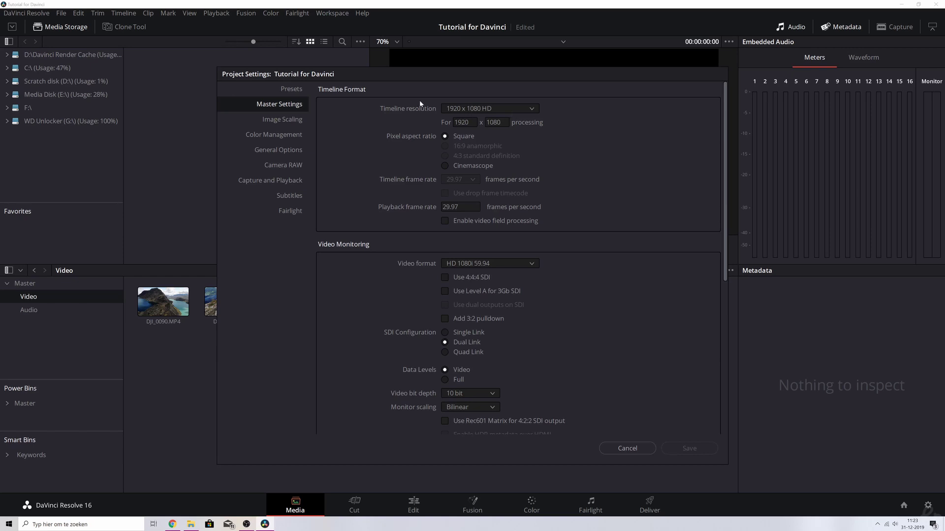
click(527, 111)
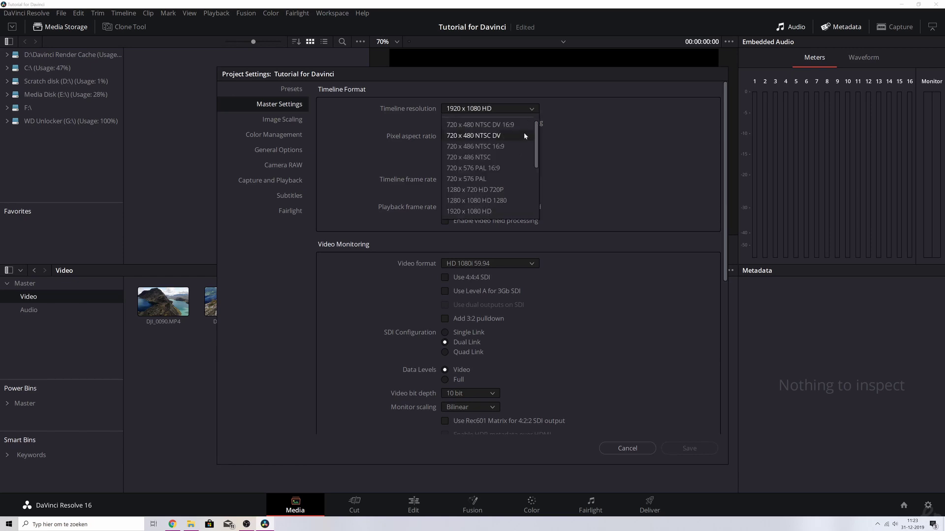
scroll(524, 148, down, 2)
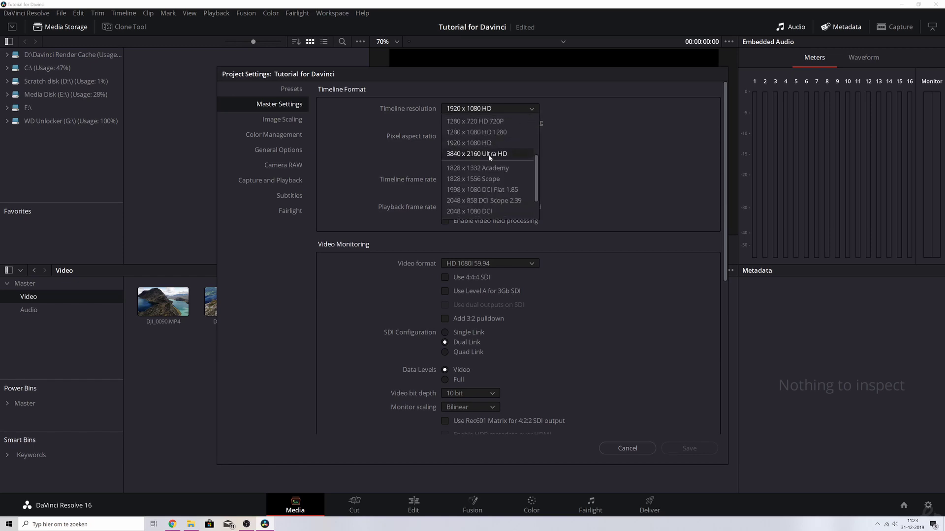
click(656, 151)
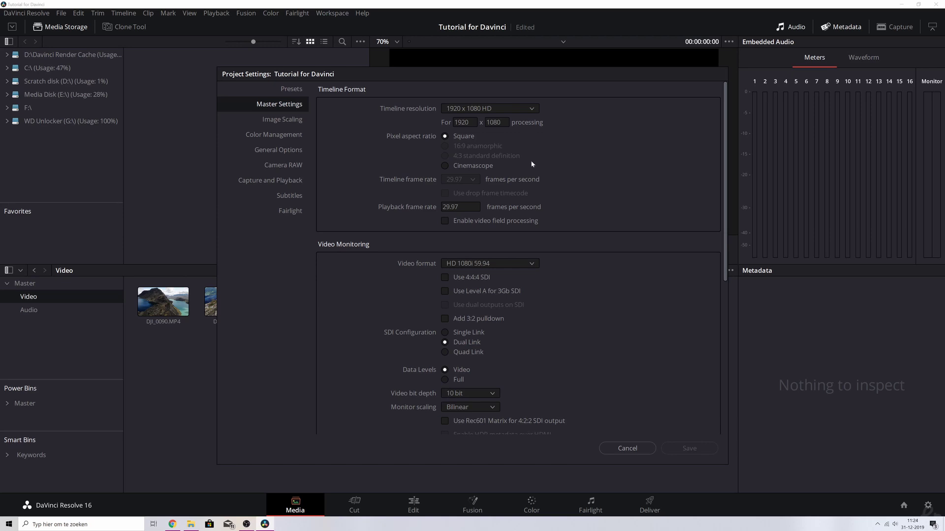
scroll(590, 315, down, 3)
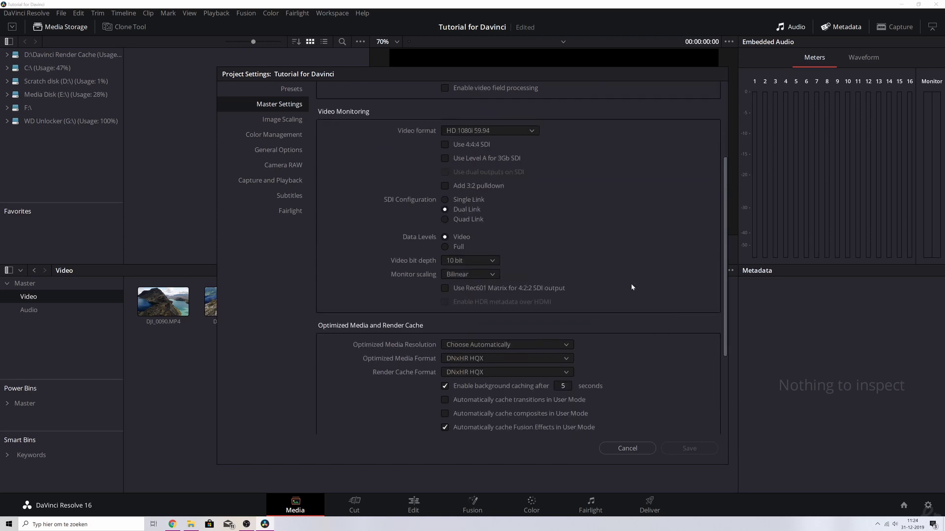
scroll(640, 266, down, 3)
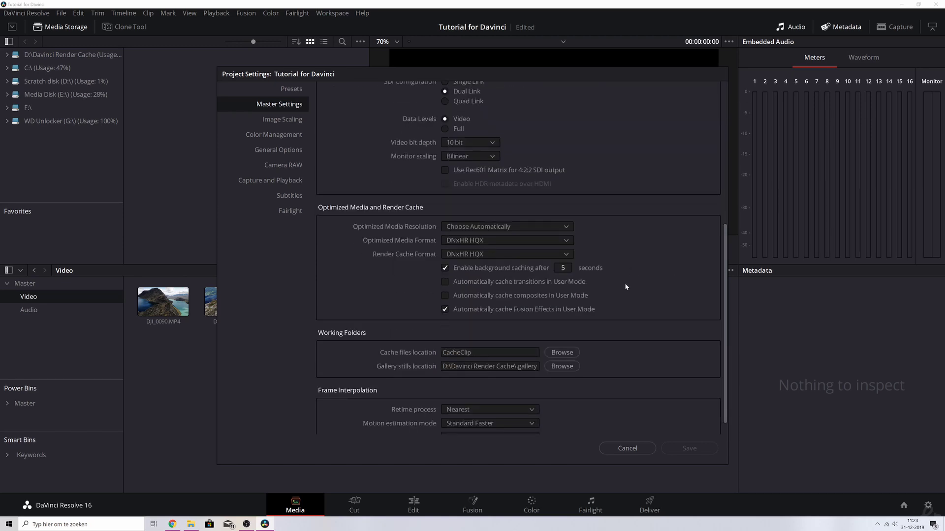
click(628, 448)
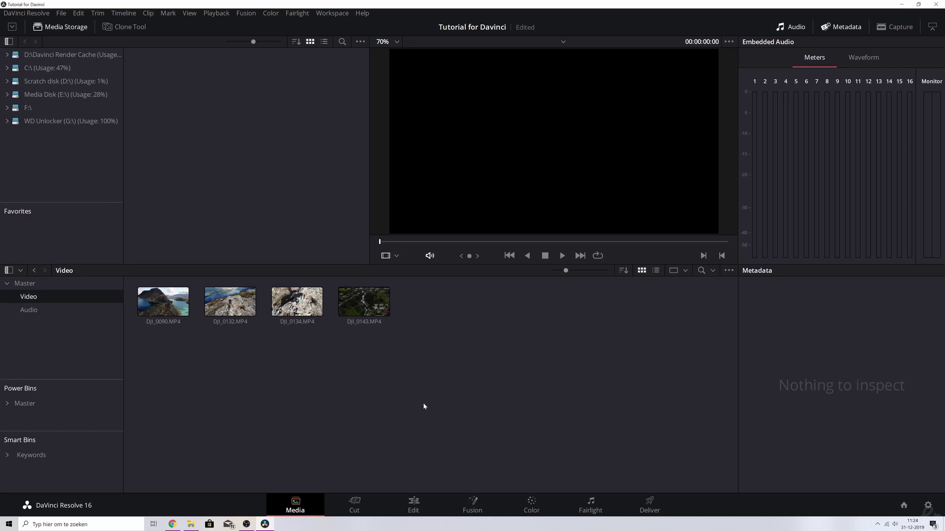
Look through the Cut, Edit, Fusion, Color and Fairlight pages to examine each workspace's layout
click(358, 505)
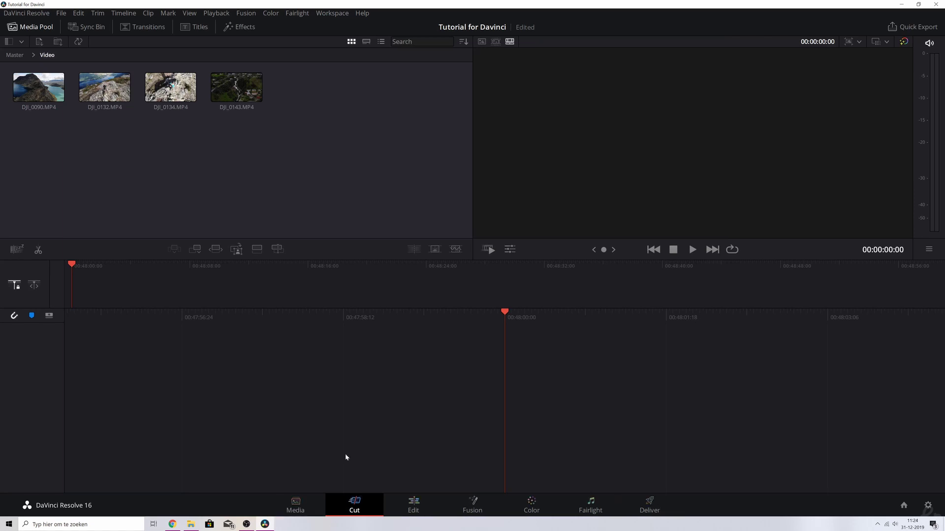
click(295, 505)
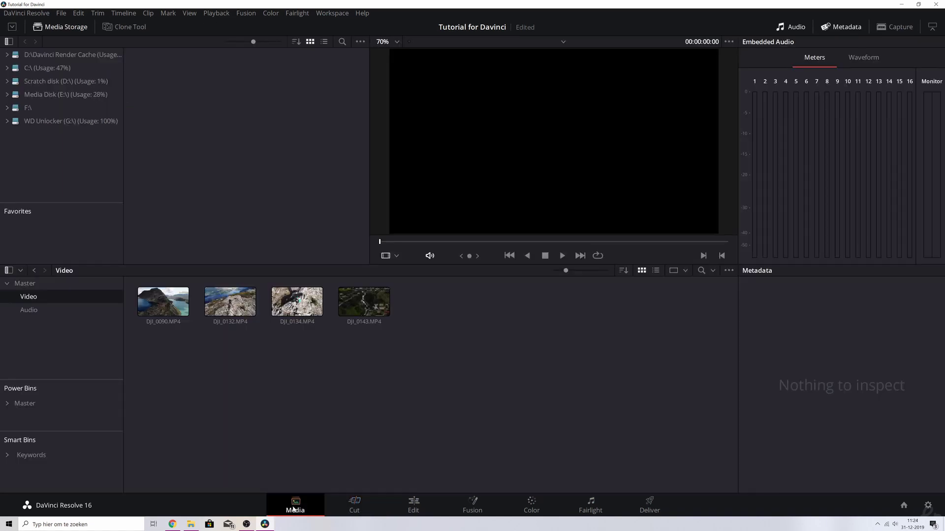
click(355, 507)
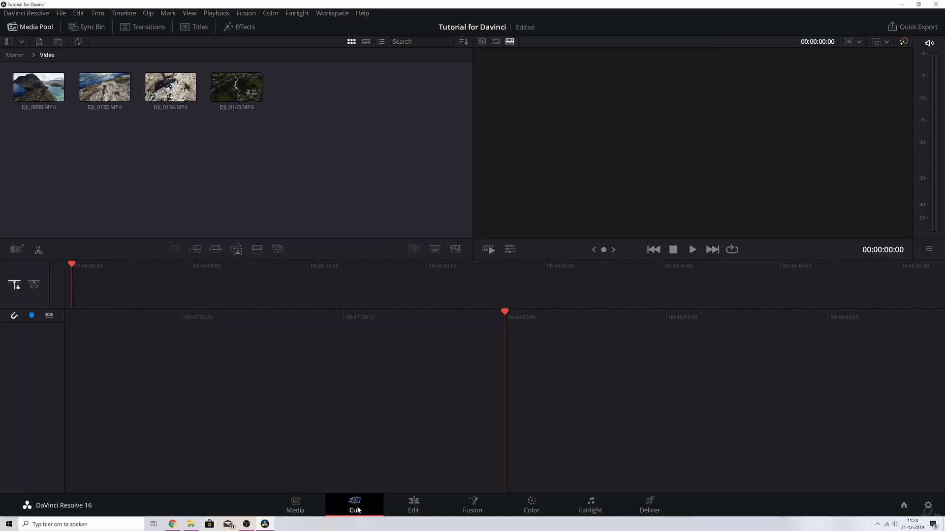
click(422, 507)
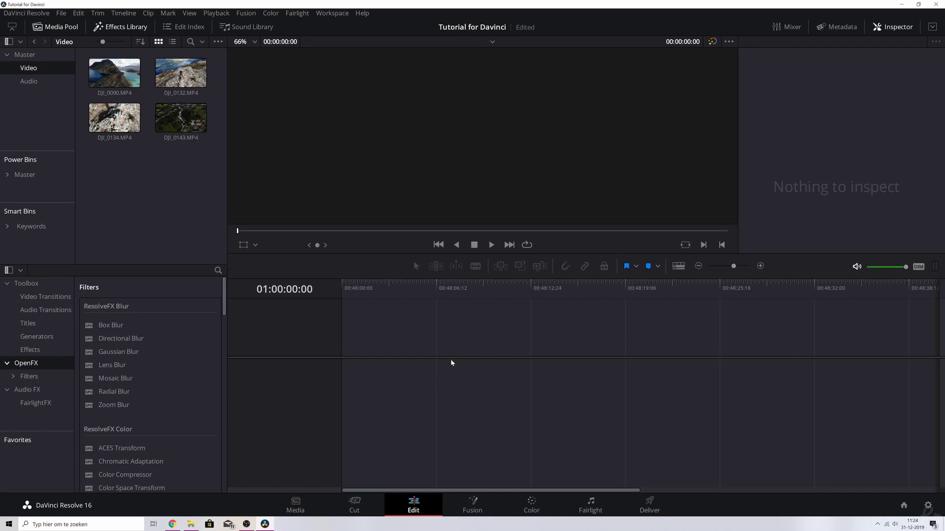
click(473, 508)
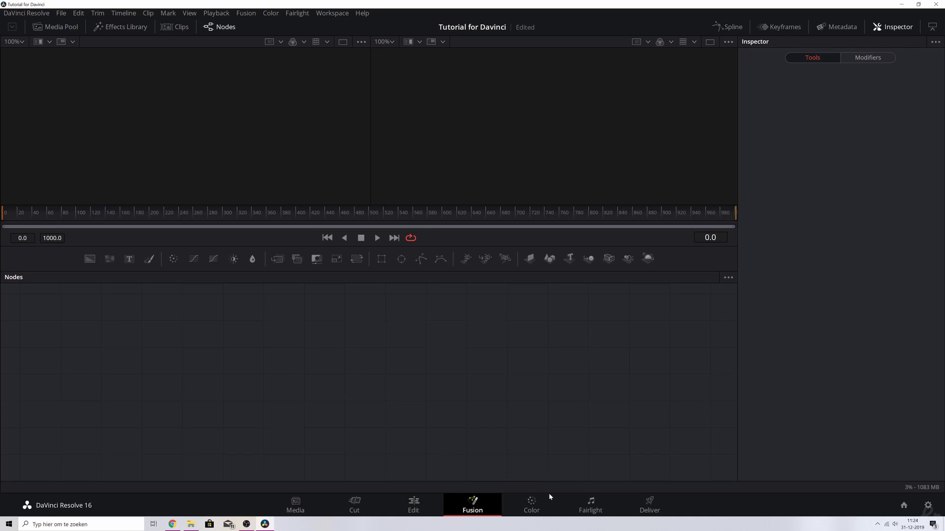
click(535, 501)
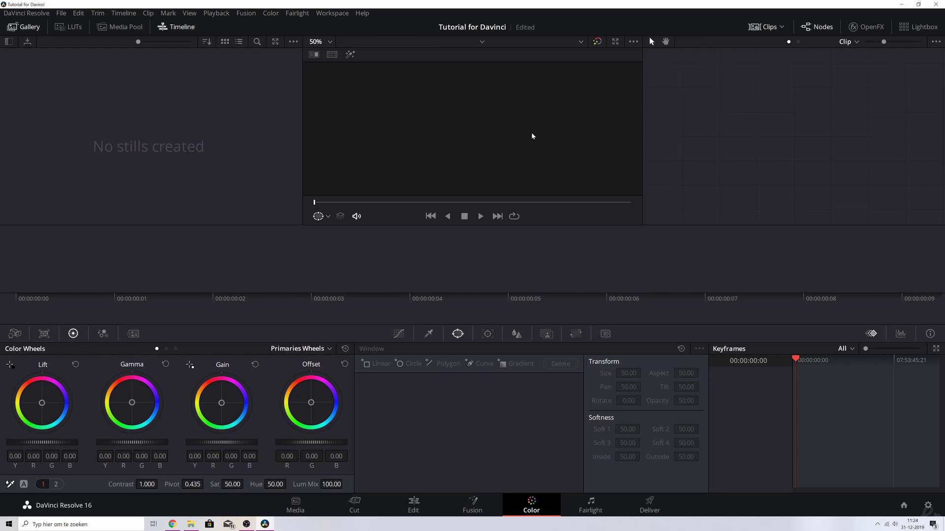
click(595, 507)
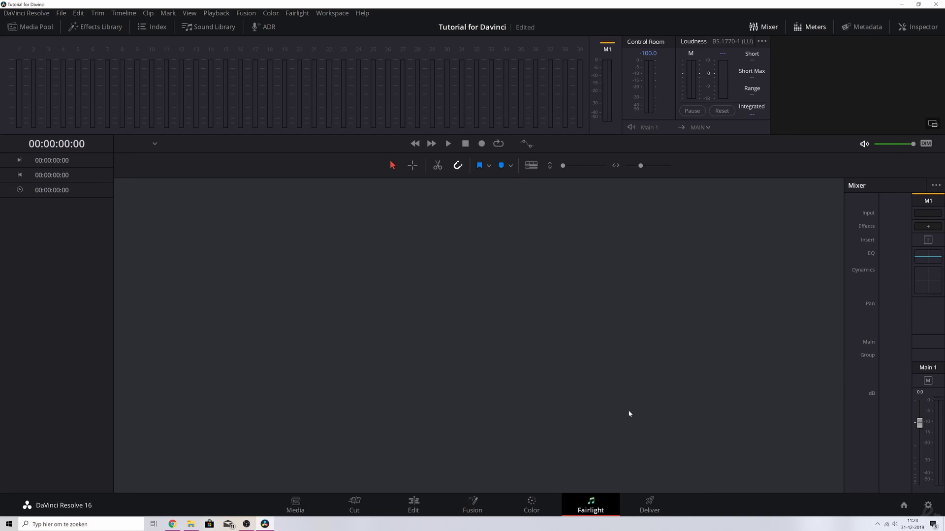
On the Deliver page, set the video export format to MP4 and review the resolution, frame rate and quality options
click(649, 505)
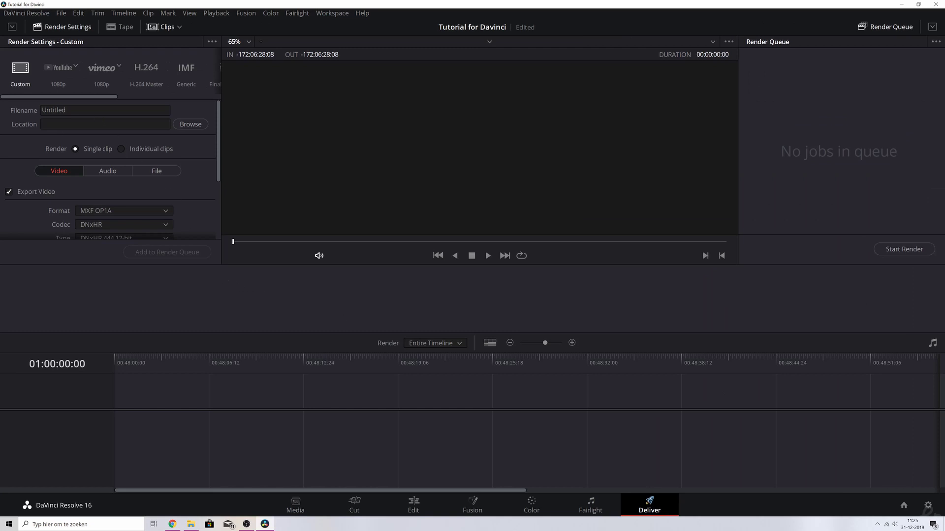
scroll(205, 169, down, 2)
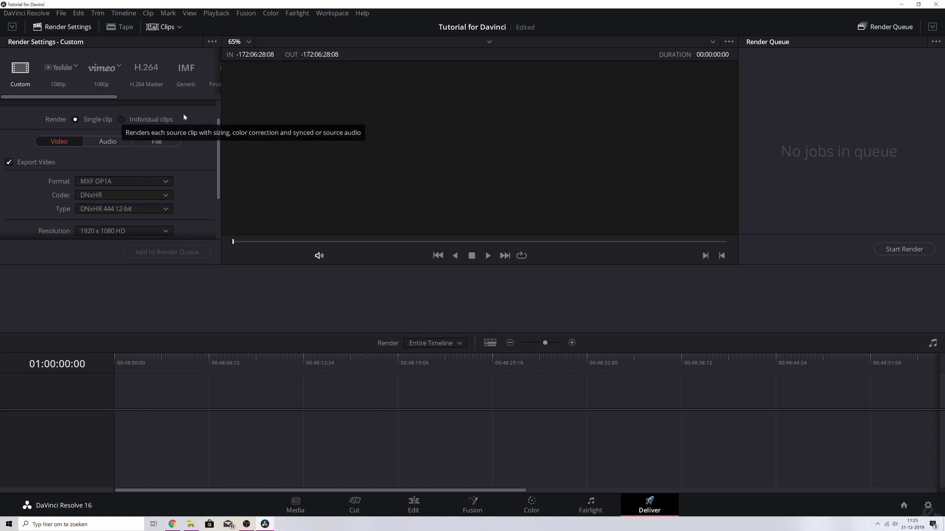
scroll(180, 160, down, 2)
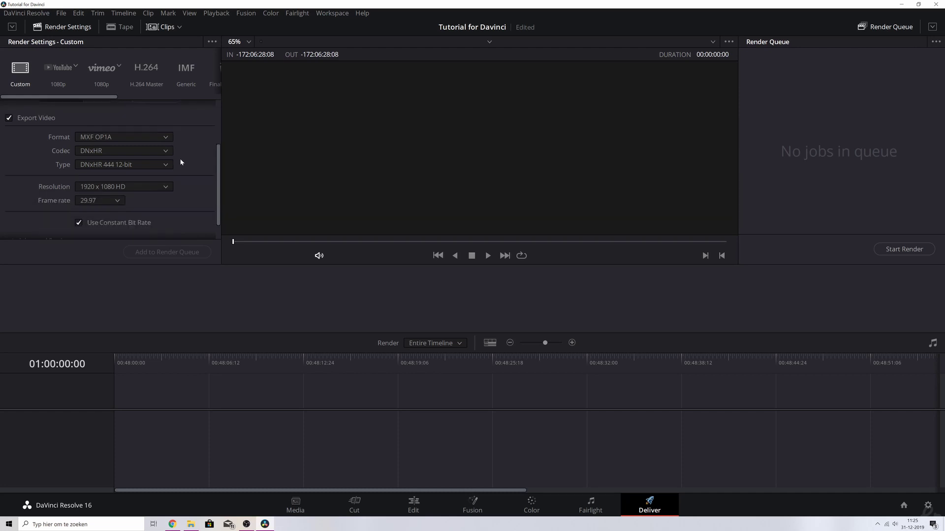
click(135, 137)
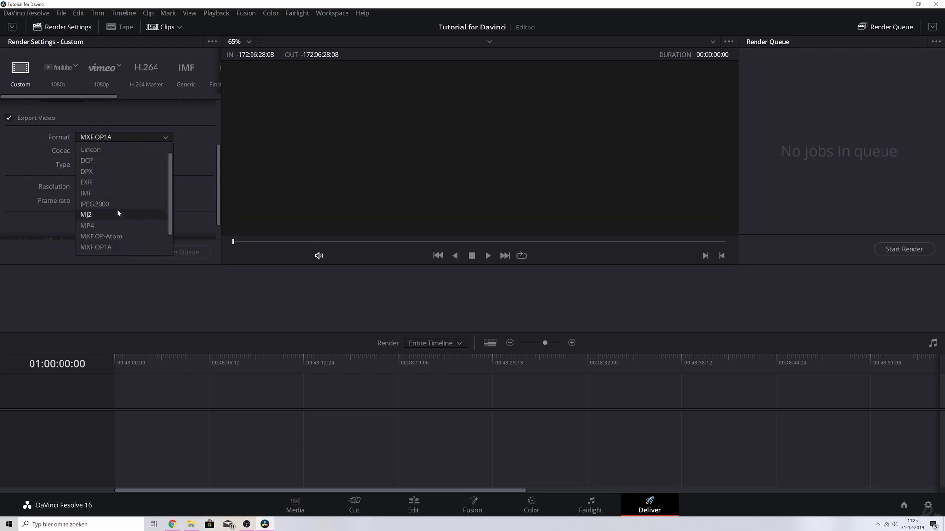
click(107, 227)
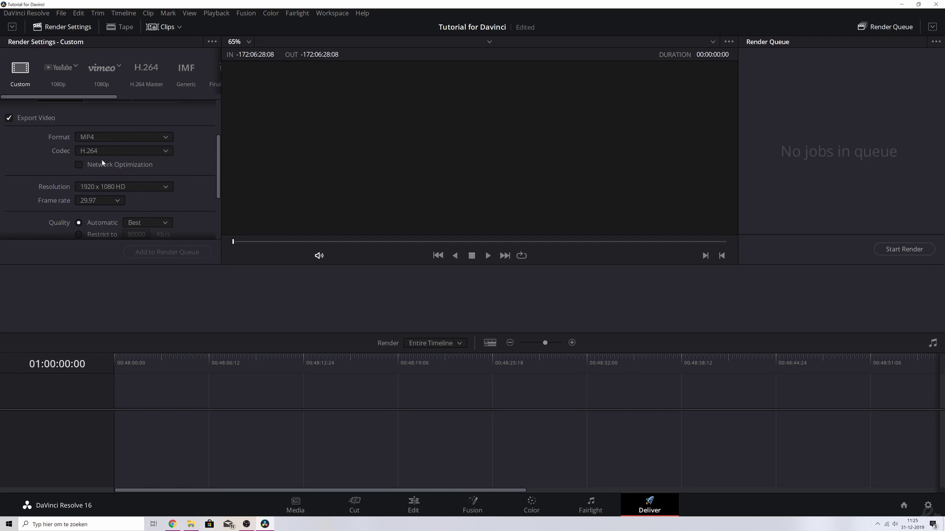
scroll(192, 189, down, 2)
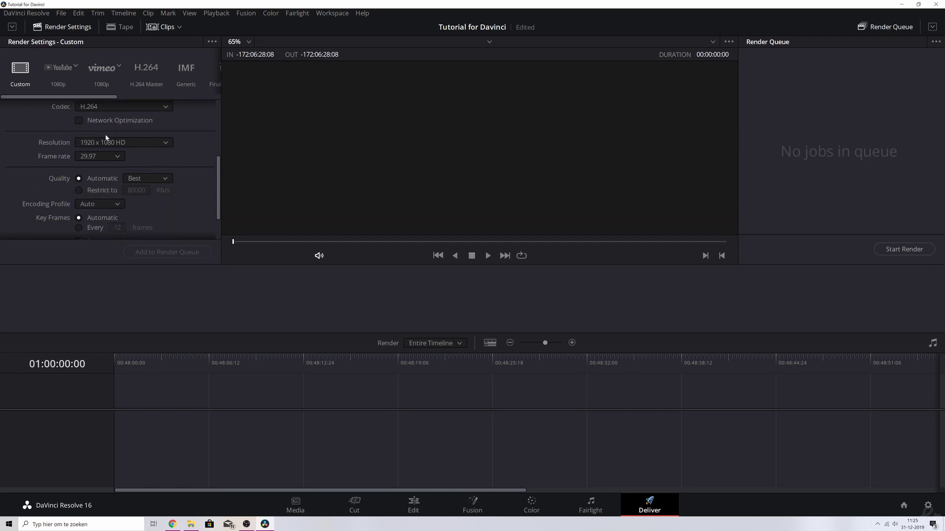
scroll(180, 183, down, 2)
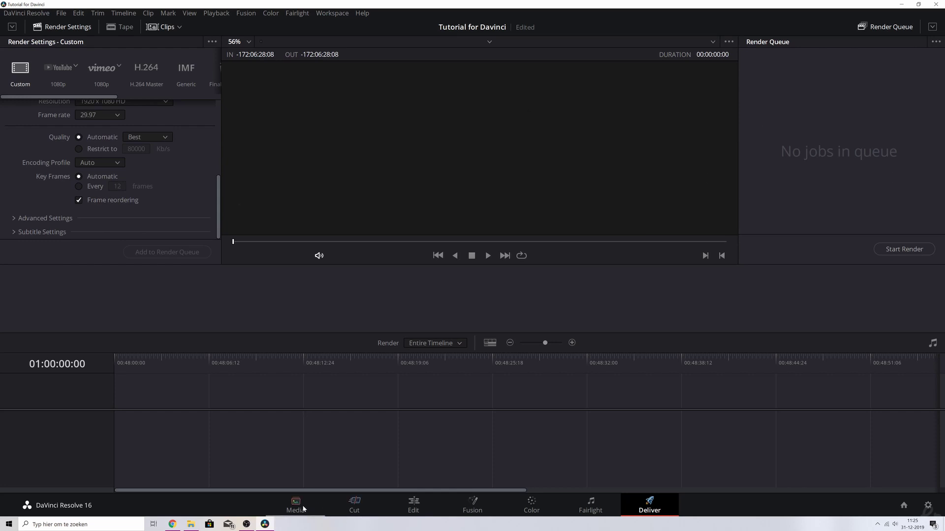
On the Cut page, place the clip DJI_0090 from the Video bin on the empty timeline
click(369, 507)
drag(40, 89, 233, 377)
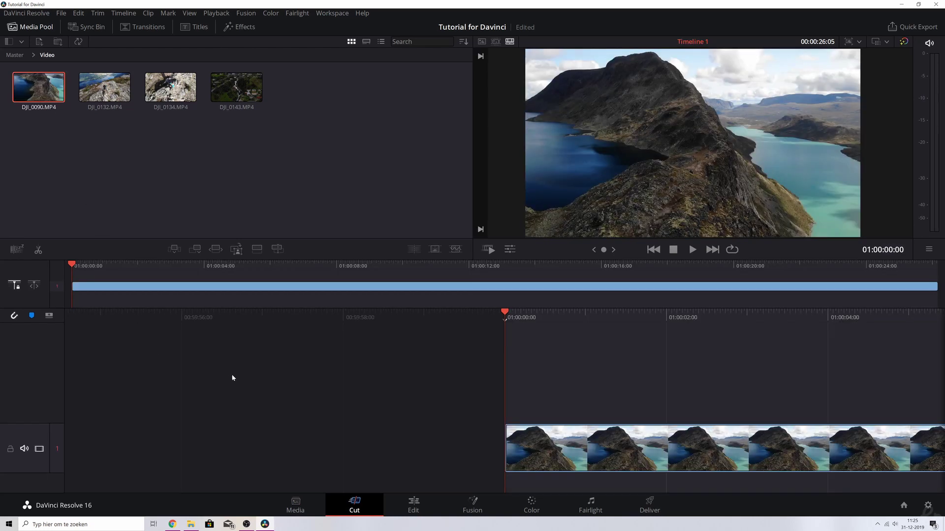
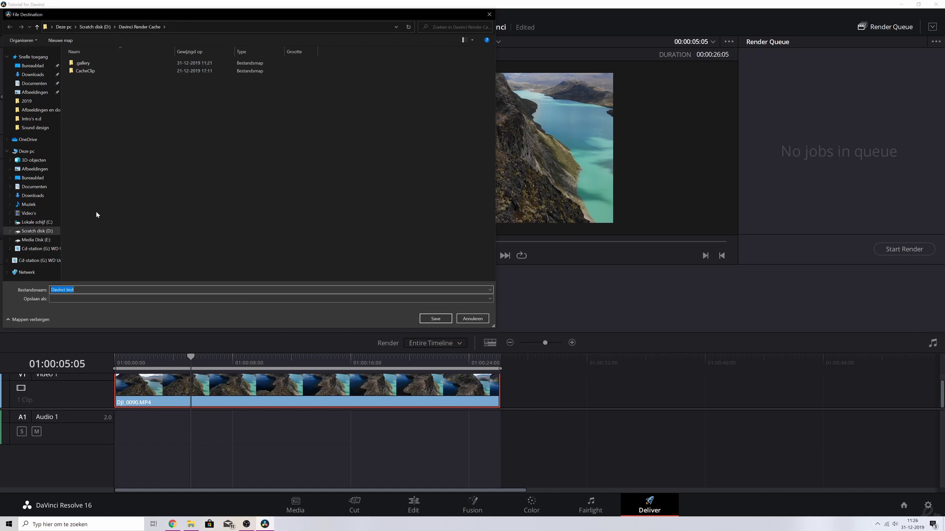
Set the render destination to Youtube Kanaal > Tutorials > Davinci Resolve 16 How to Start Editing with the file name "Davinci test"
click(27, 101)
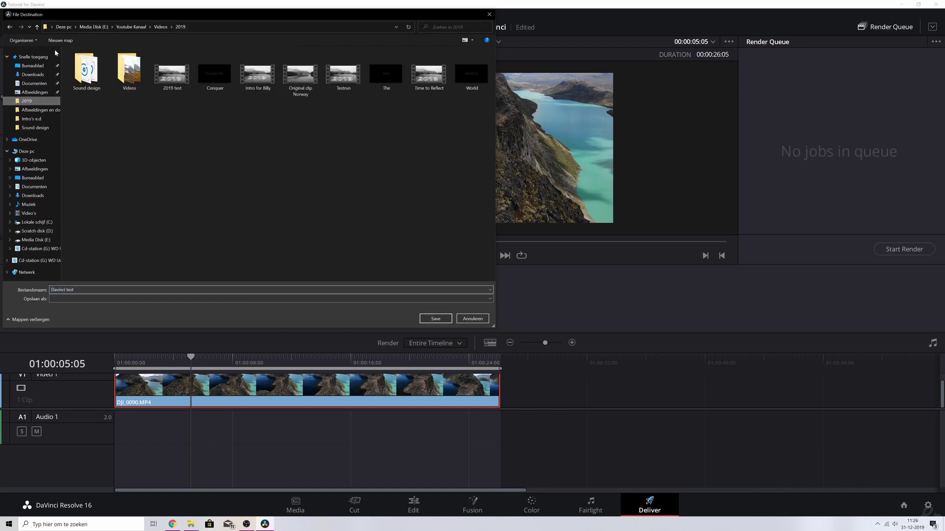
click(131, 27)
double_click(84, 86)
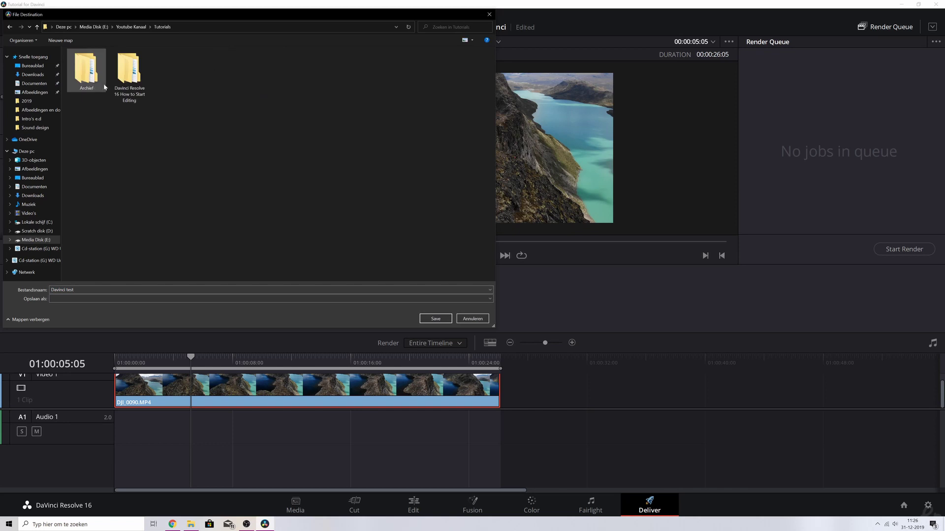
double_click(129, 74)
click(436, 318)
Add the Davinci test MP4 export to the render queue and start rendering it
scroll(134, 180, down, 2)
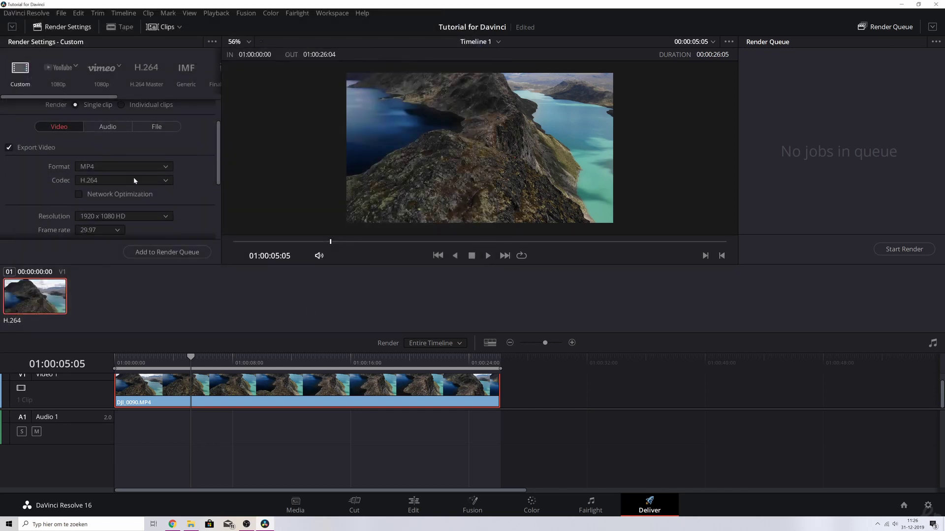
click(153, 254)
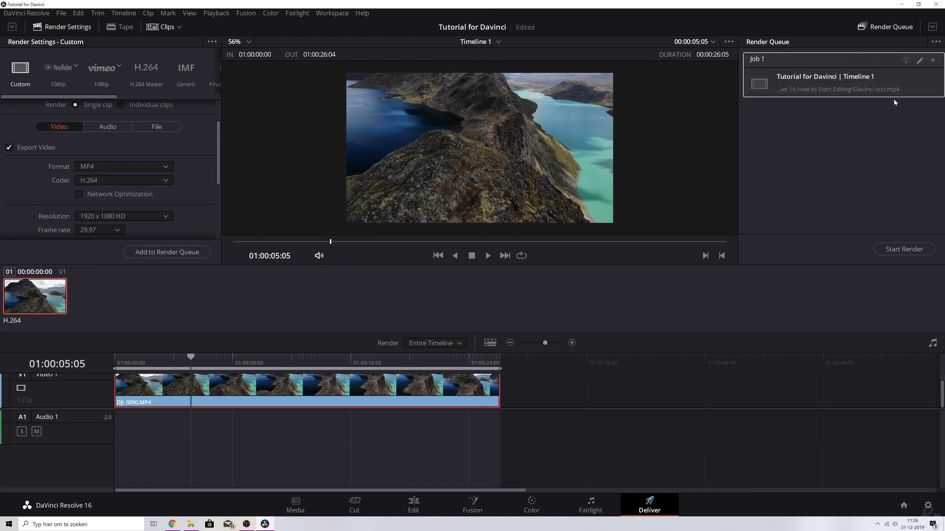
click(909, 252)
Return to the Cut page and scrub back and forth through the DJI_0090 clip on the timeline to preview it
click(347, 503)
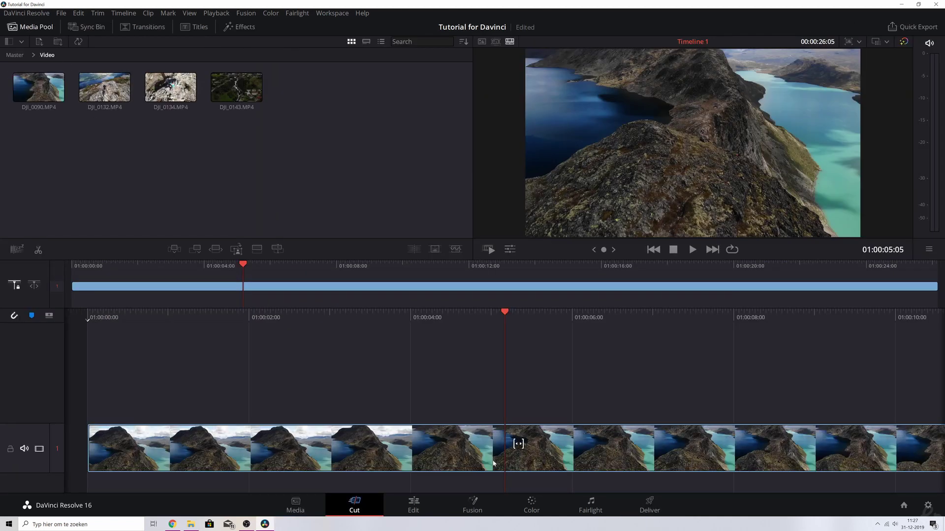
drag(536, 316, 340, 324)
drag(724, 316, 394, 316)
drag(687, 326, 472, 320)
drag(711, 316, 935, 315)
drag(344, 318, 814, 309)
drag(295, 317, 438, 317)
drag(369, 316, 559, 312)
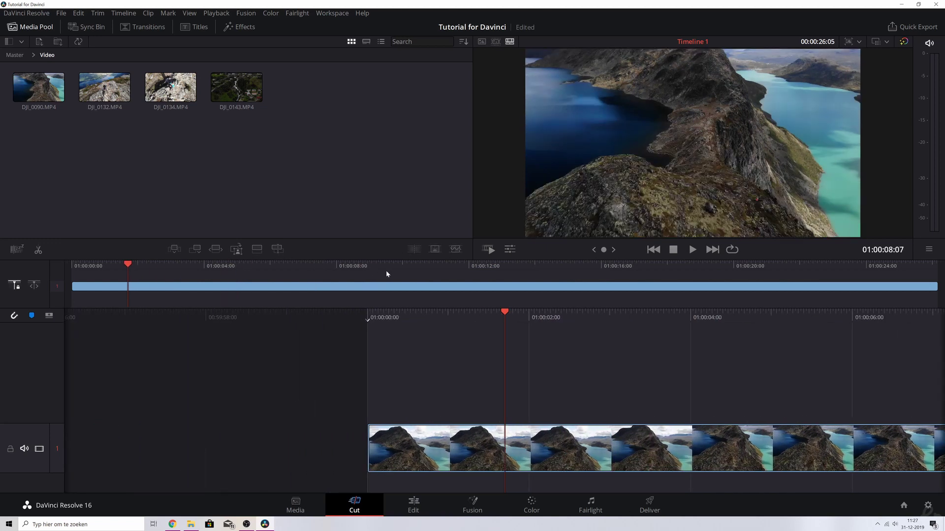
Examine the keyboard shortcuts assigned to the File, Edit, Clip, Mark and DaVinci Resolve commands in Keyboard Customization
click(25, 13)
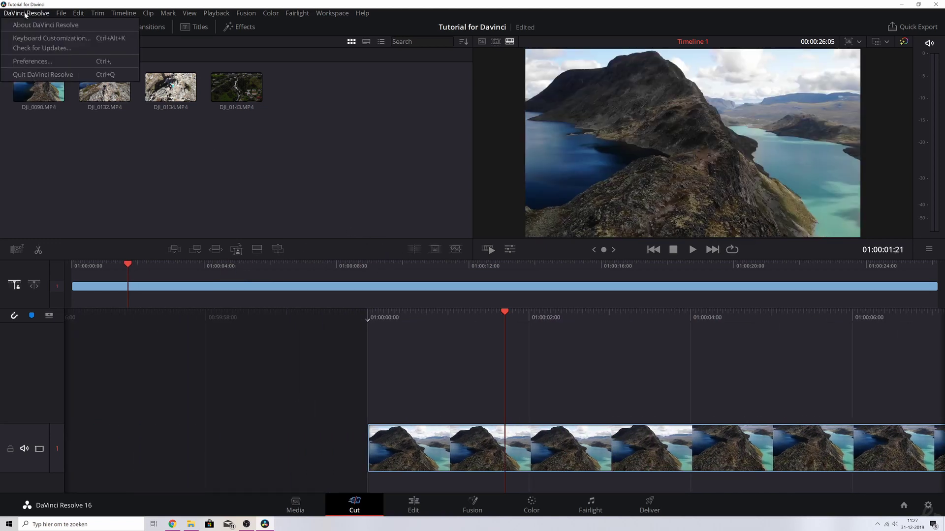
click(56, 38)
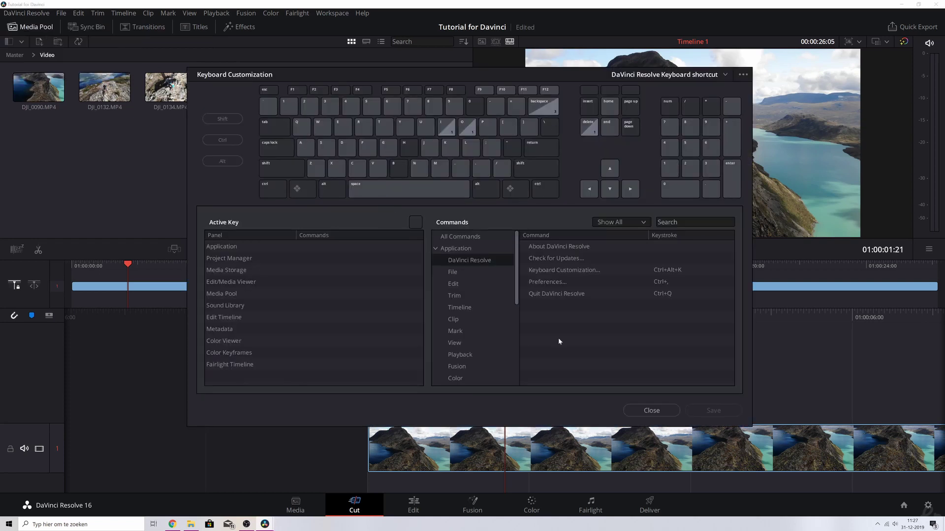
click(454, 273)
scroll(660, 290, down, 5)
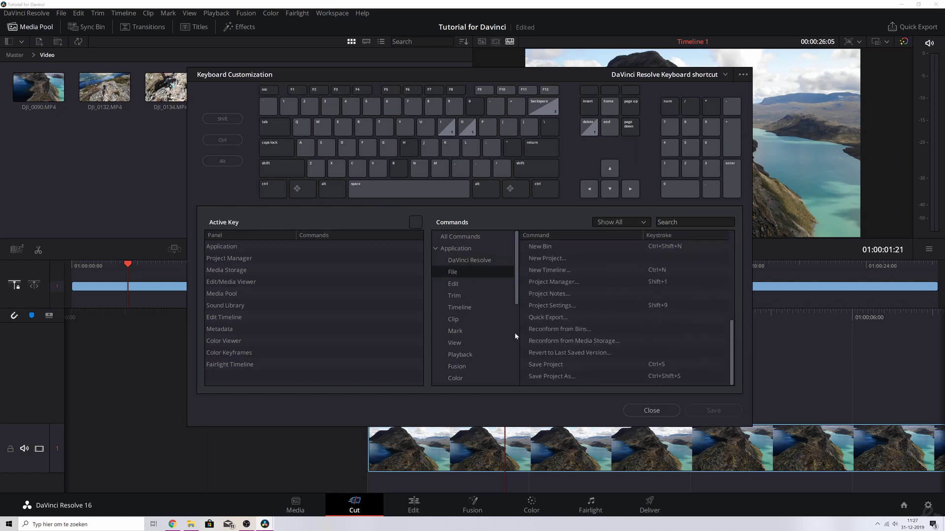
click(466, 285)
scroll(652, 335, down, 5)
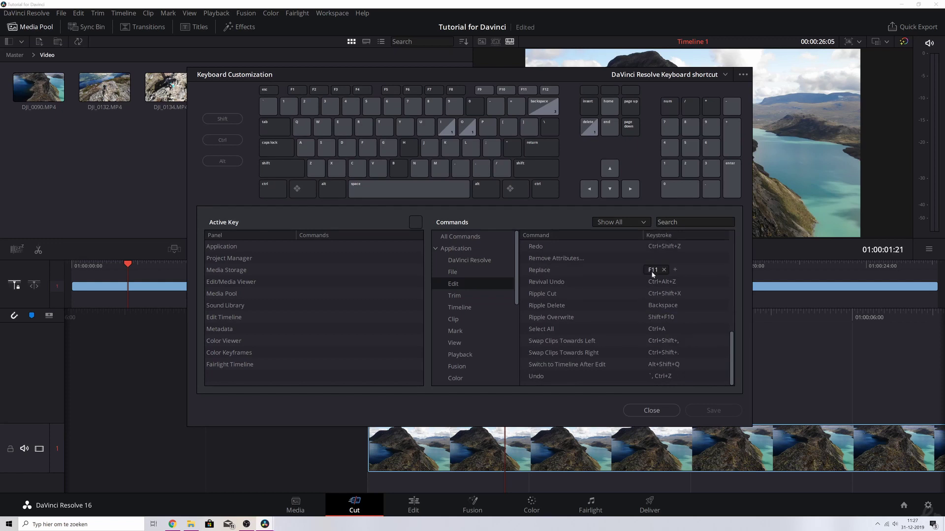
click(453, 319)
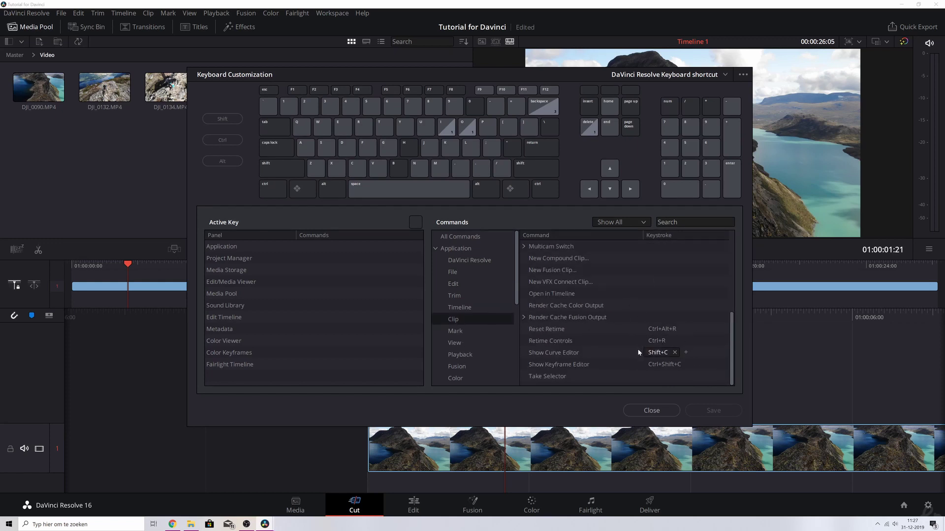
click(449, 331)
click(469, 260)
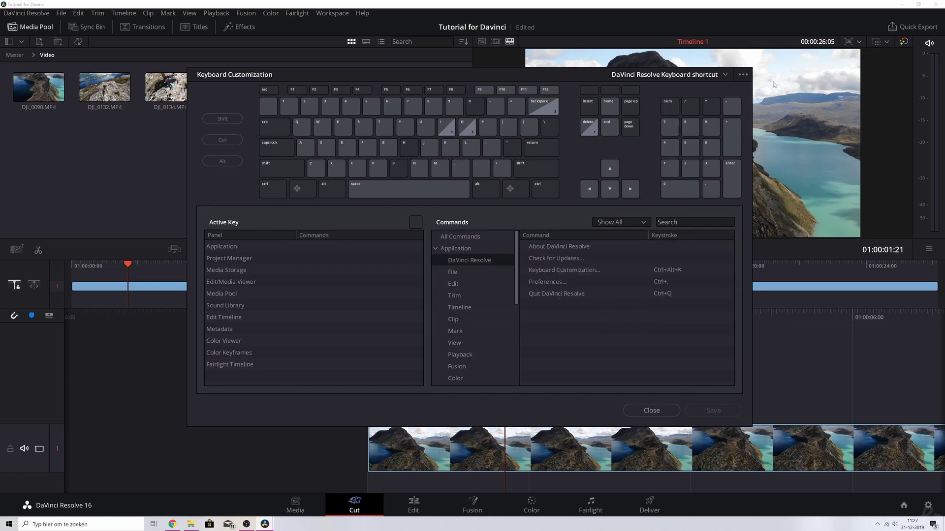
Look at the preset save, import, export and delete options for keyboard shortcuts, and close Keyboard Customization
click(743, 75)
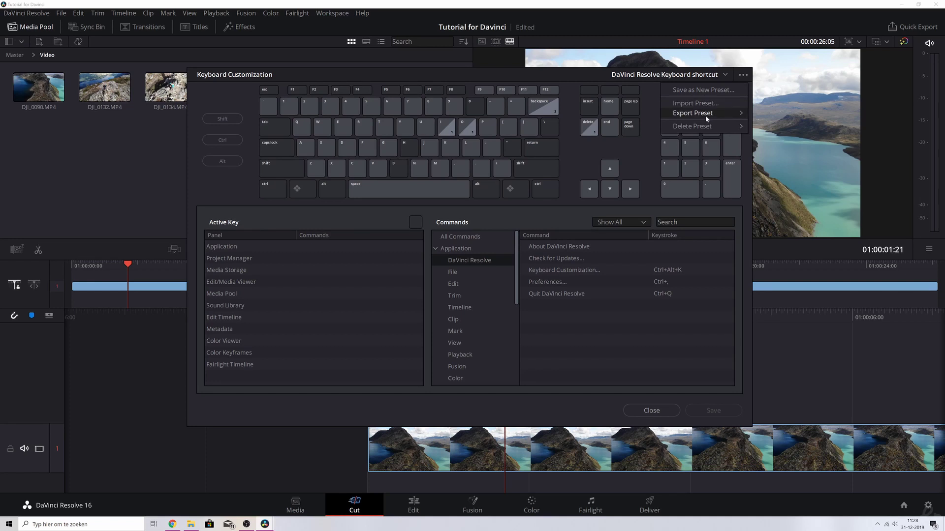
mouse_move(705, 115)
click(648, 412)
Scrub back and forth through the DJI_0090 clip on the timeline, comparing the free and fixed playhead modes
drag(655, 313, 738, 328)
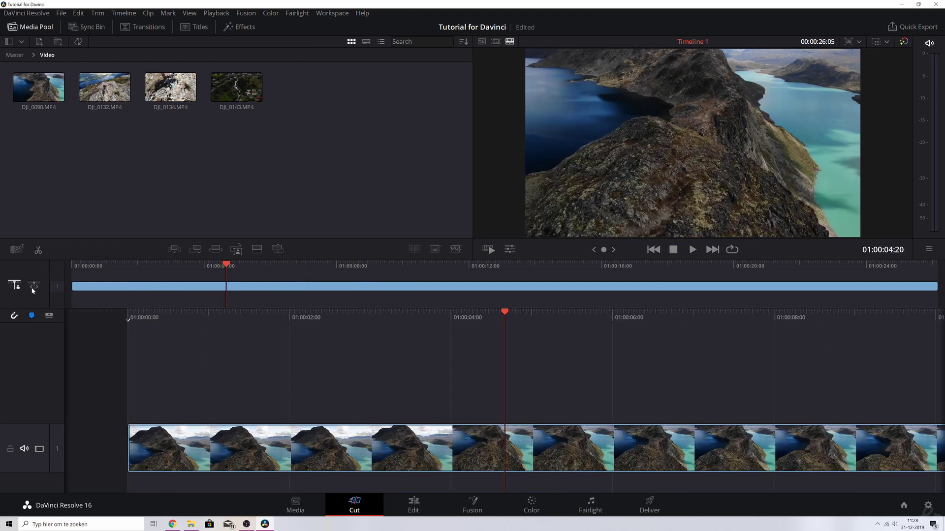
drag(407, 316, 494, 315)
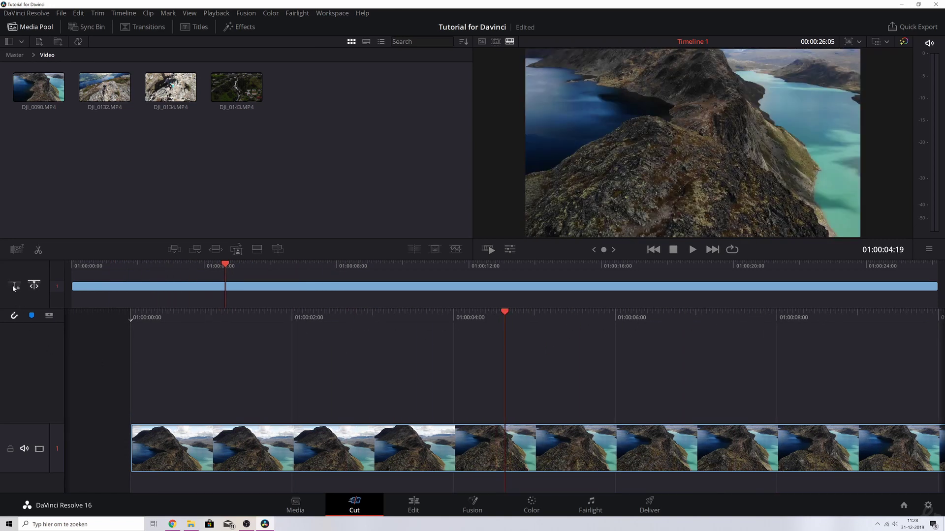
drag(626, 314, 706, 320)
drag(416, 315, 289, 314)
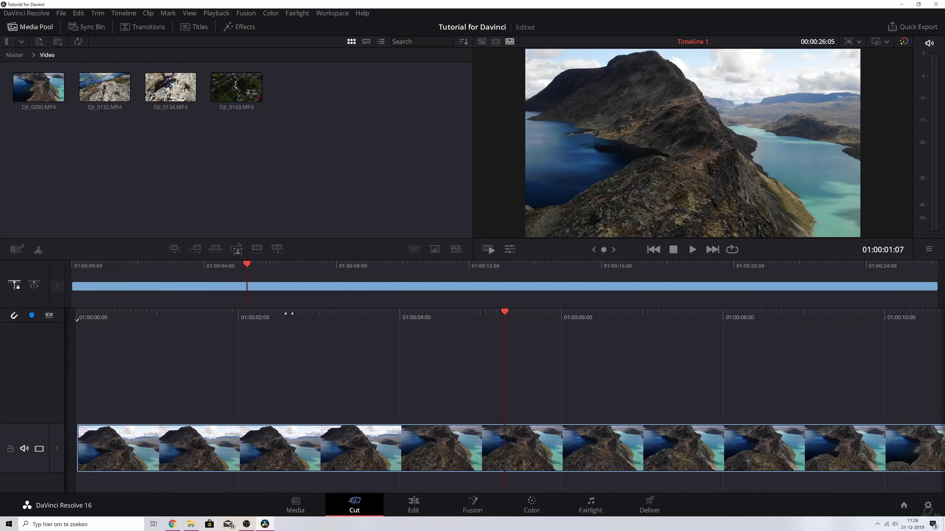
drag(650, 322, 759, 335)
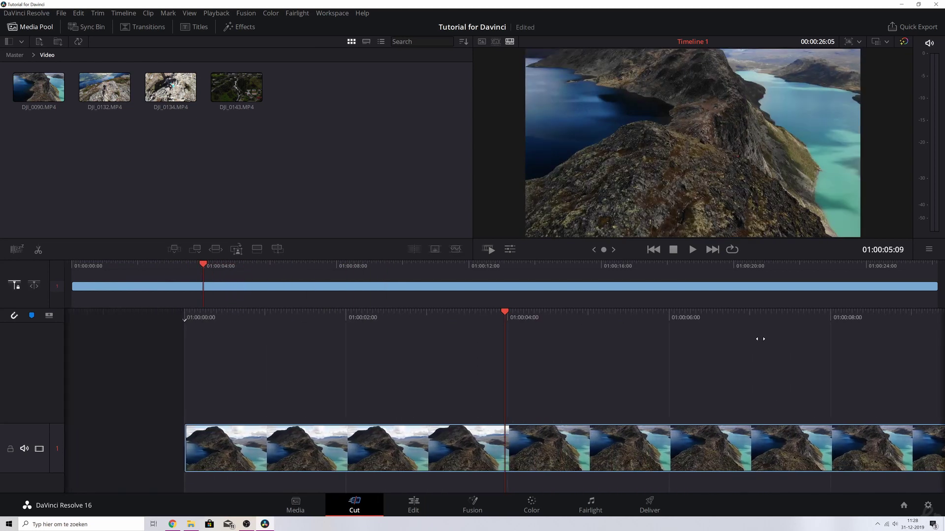
Split the DJI_0090 clip on the timeline at 01:00:04:01 and again at about 10 seconds
mouse_move(414, 310)
mouse_down()
mouse_move(413, 320)
mouse_move(399, 321)
mouse_move(409, 320)
mouse_up()
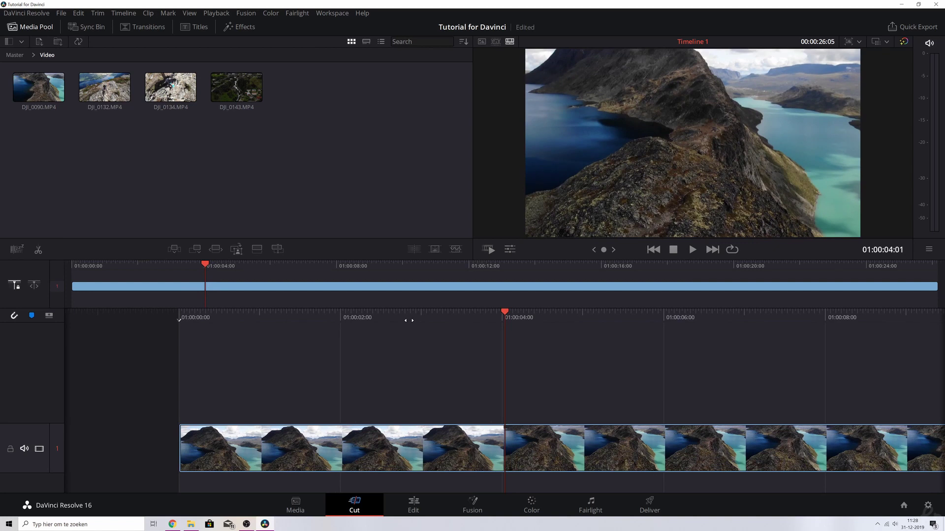
key(ctrl+b)
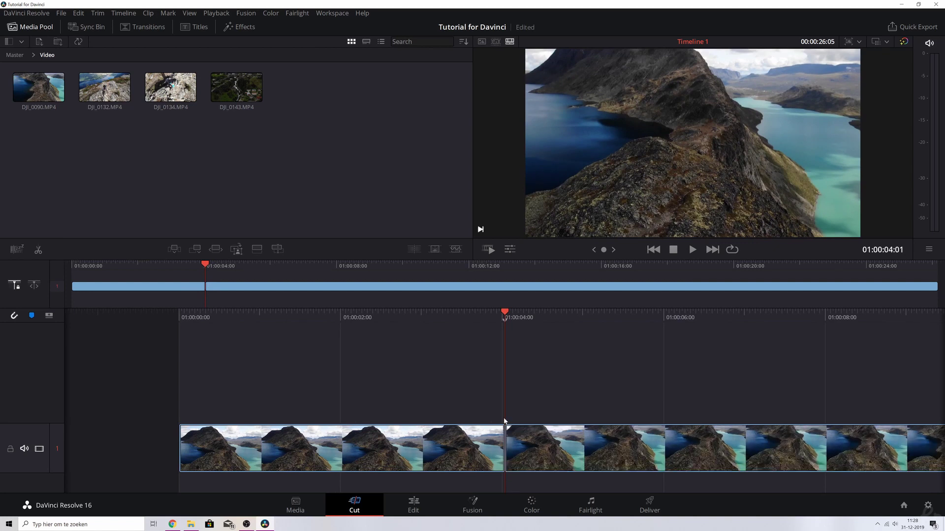
drag(655, 316, 161, 332)
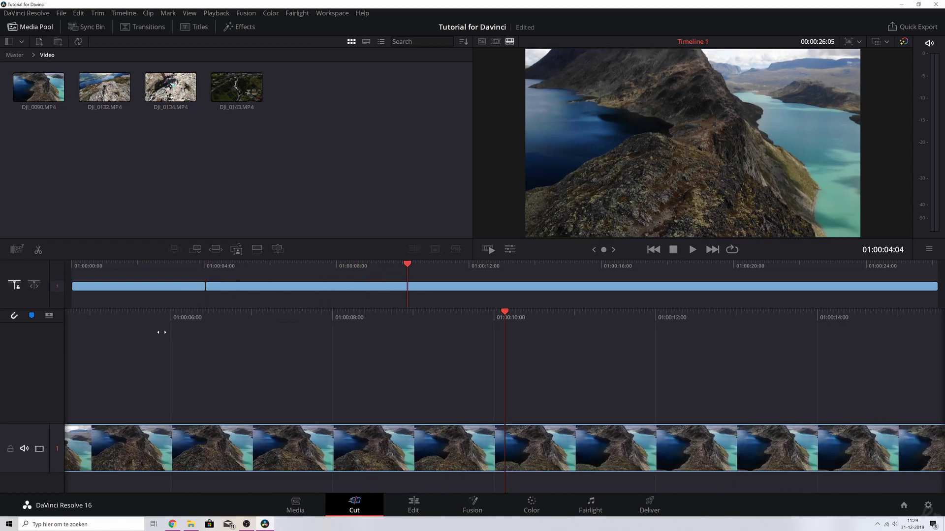
key(ctrl+b)
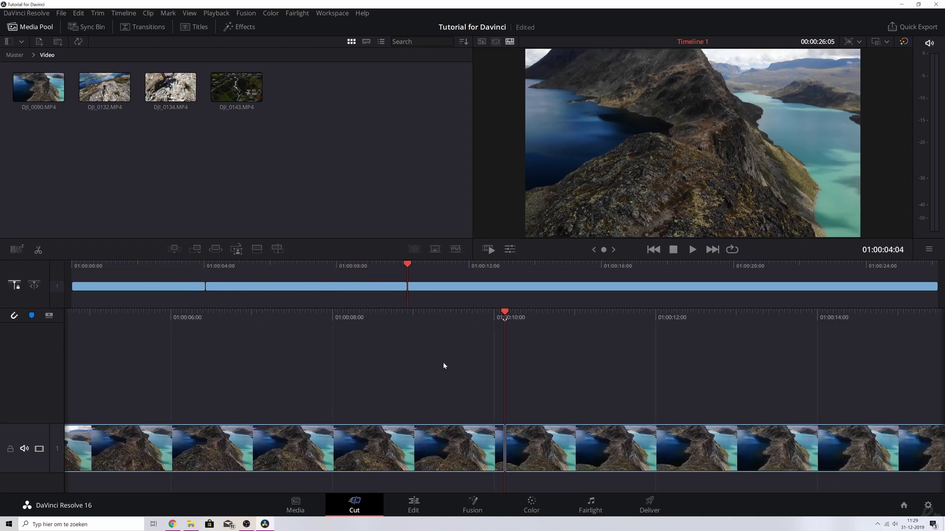
Delete the middle segment of the DJI_0090 clip between the two cuts, closing the gap
click(343, 452)
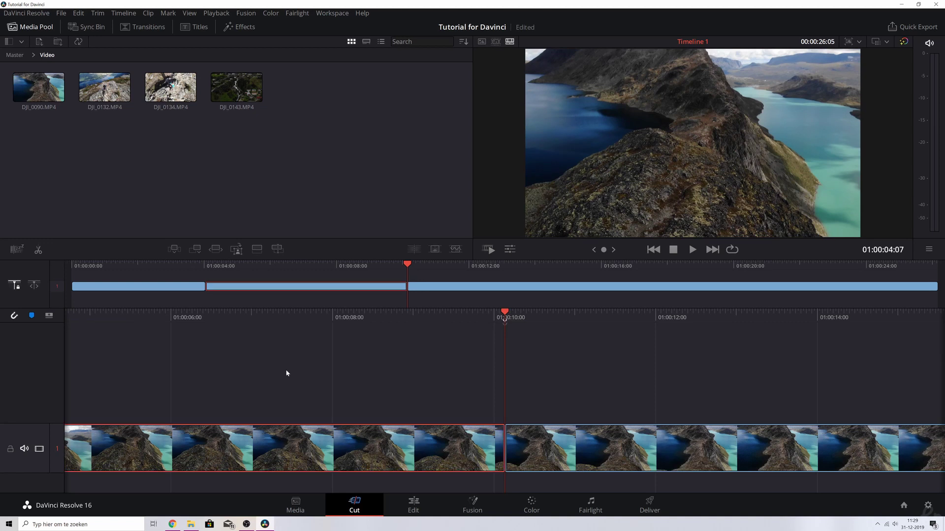
drag(300, 345, 550, 323)
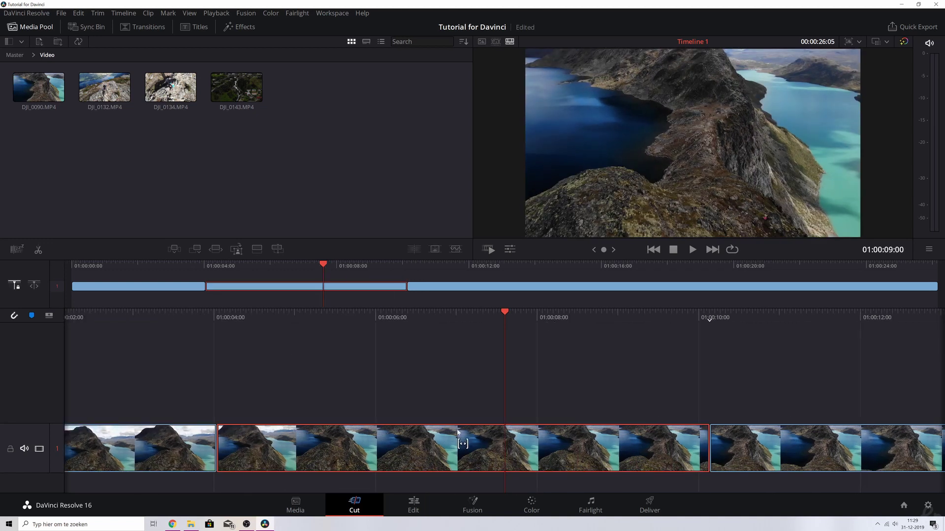
key(Delete)
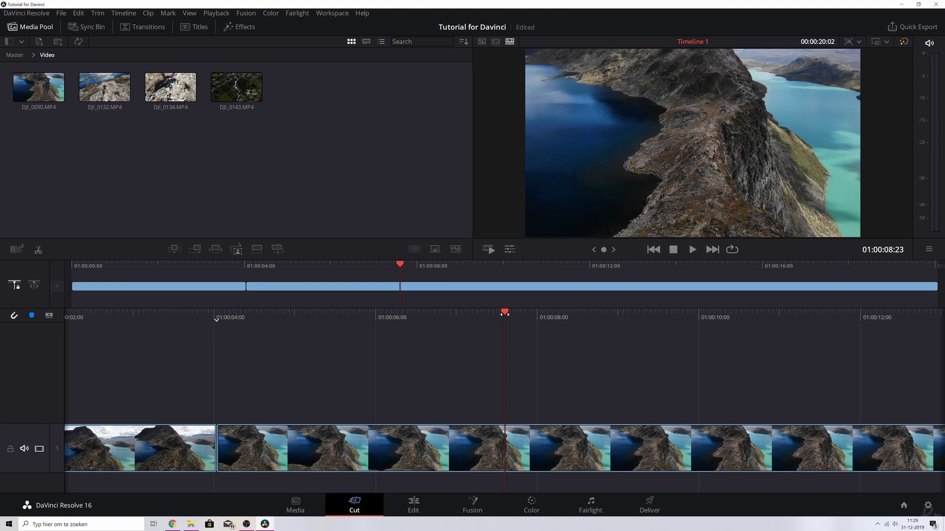
Play the shortened timeline backward and forward, and stop playback at 01:00:09:26
key(j)
key(j)
key(l)
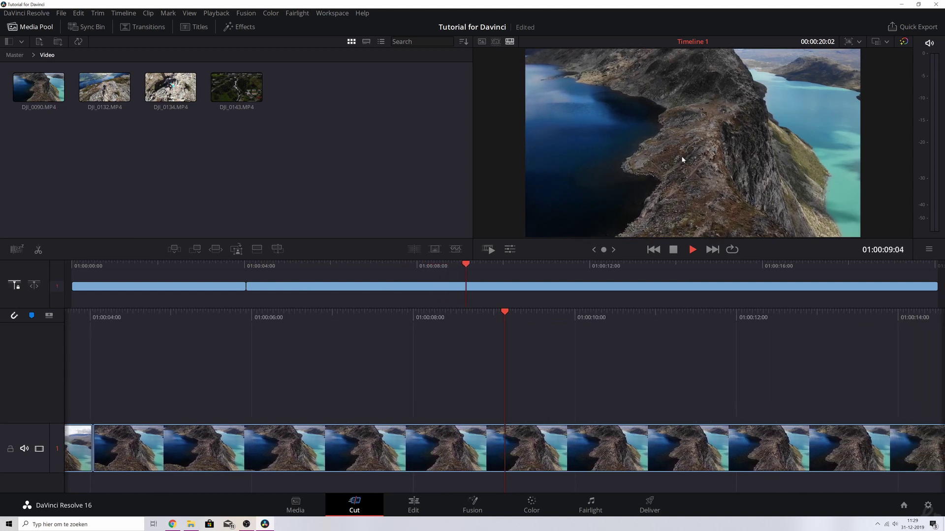
key(space)
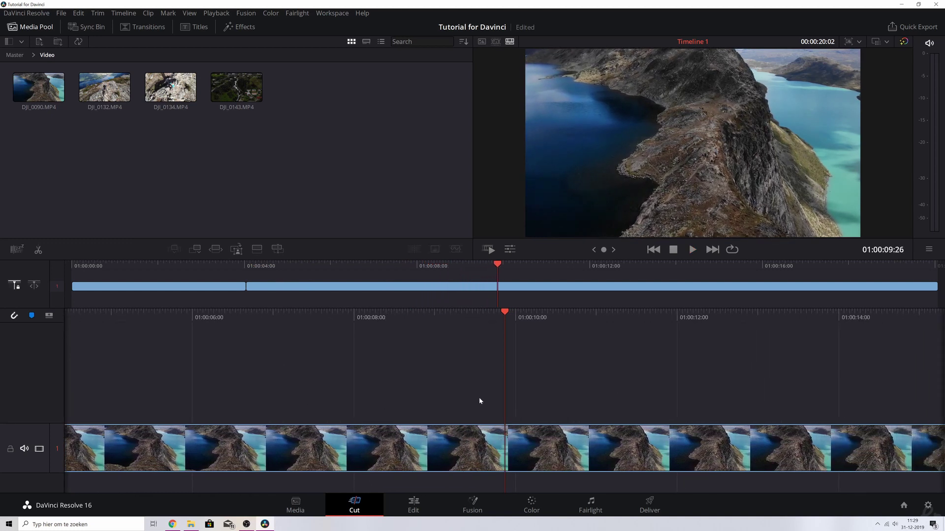
Switch to the Edit page and show the Titles category of the effects library
click(416, 504)
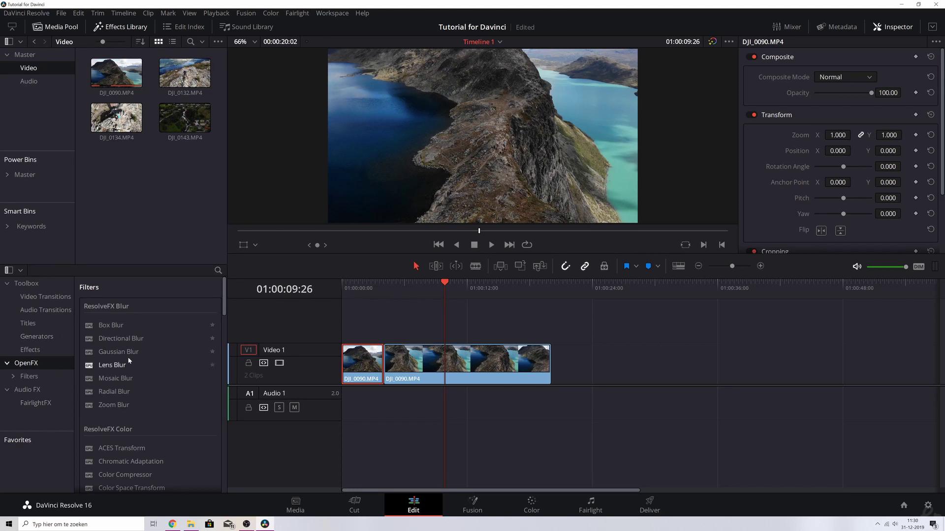
click(24, 326)
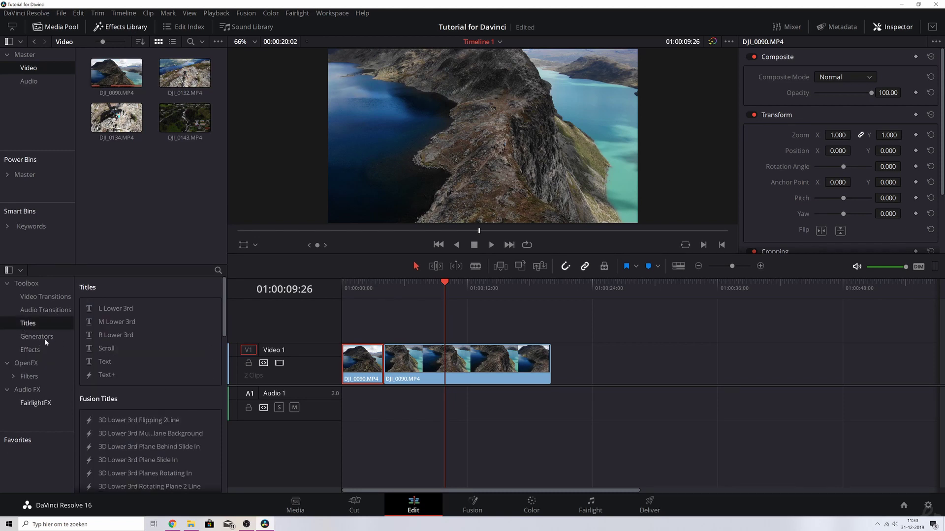
Add a Text title on a new track above the second DJI_0090 clip and change its text to "Norway 2018"
drag(104, 366, 439, 334)
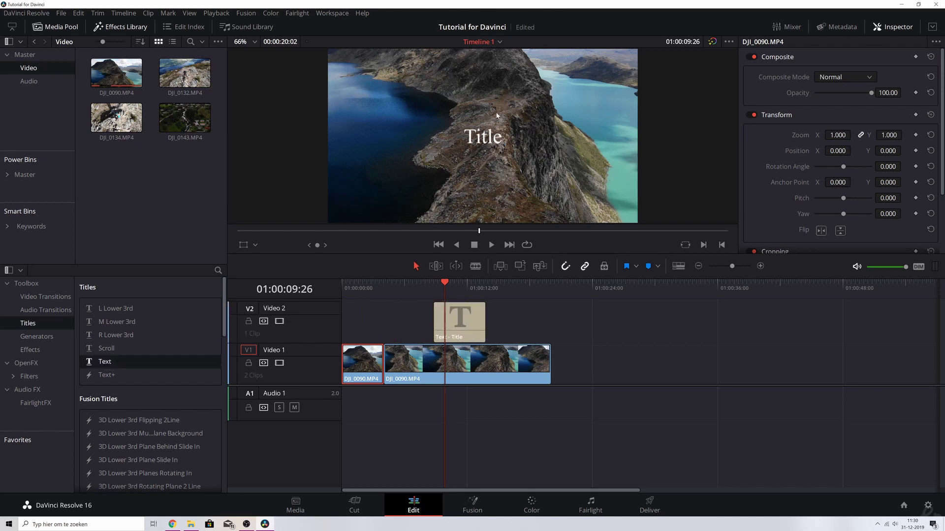
click(463, 325)
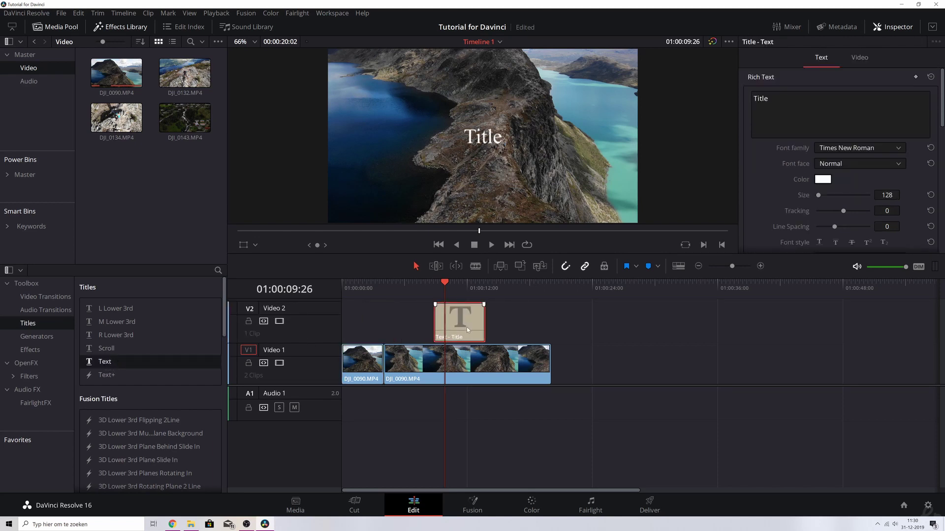
click(892, 28)
click(893, 29)
click(767, 104)
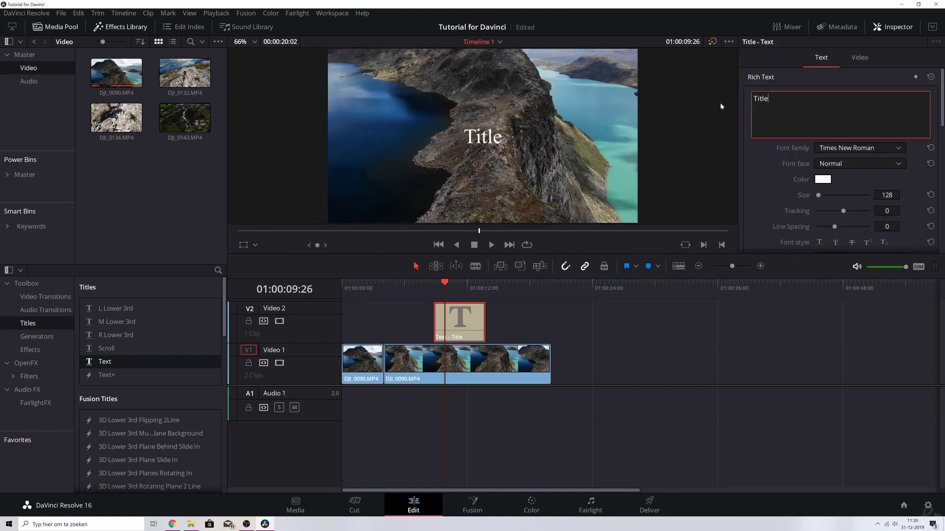
key(ctrl+a)
text(Norway)
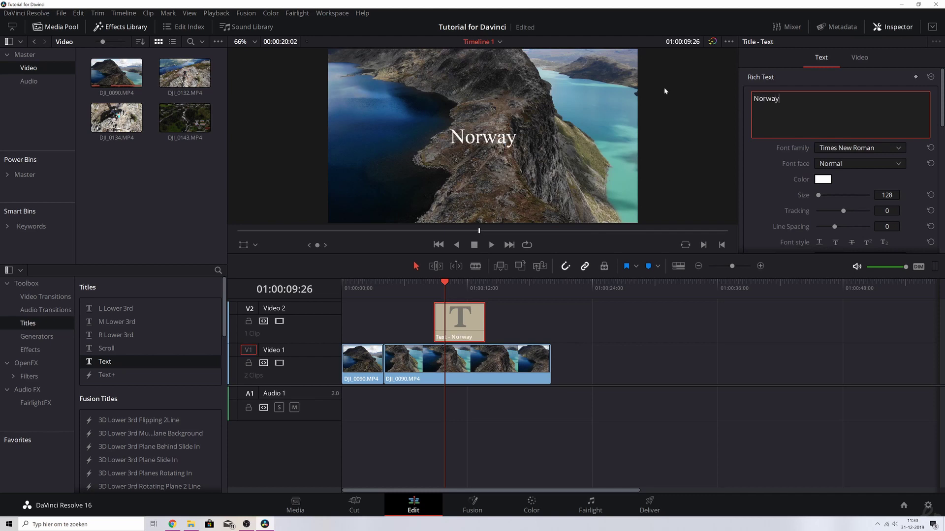
text( 2018)
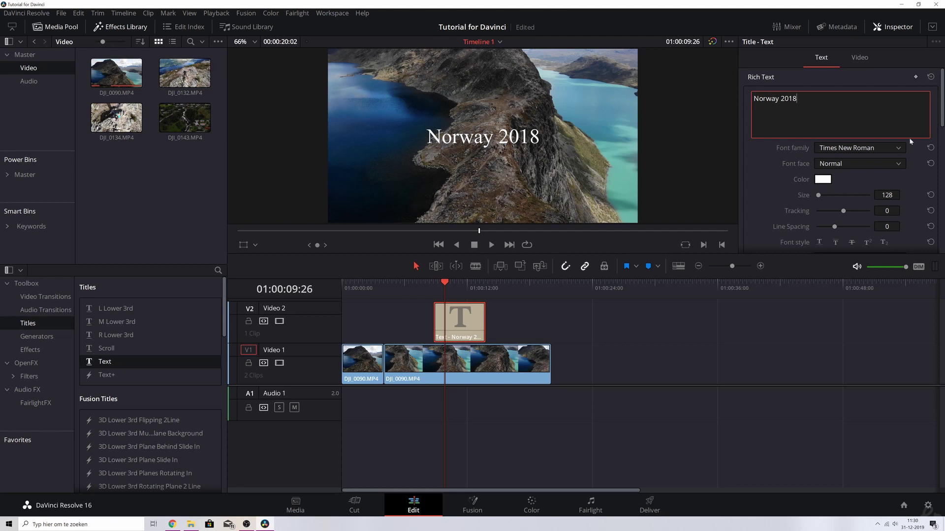
Set the Norway 2018 title's size to 269 and its position to X 942 and Y 557
scroll(853, 111, down, 3)
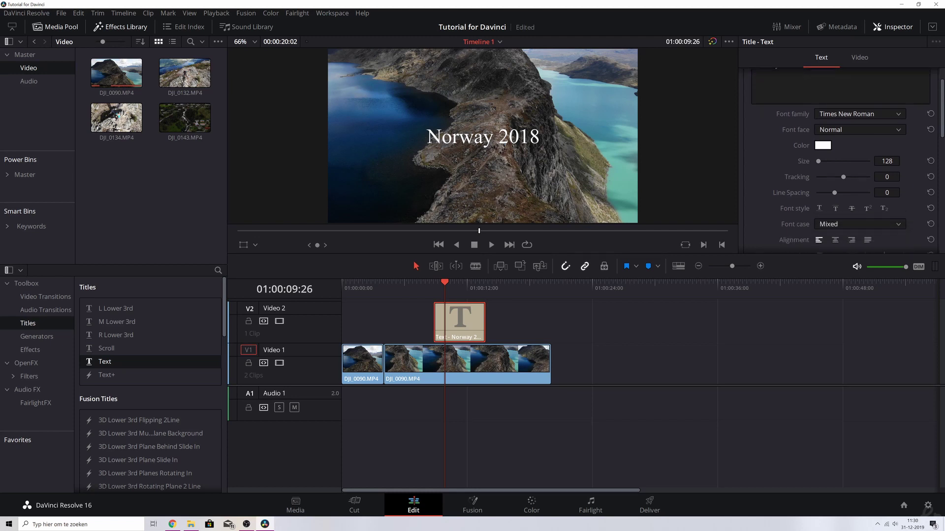
mouse_move(818, 127)
mouse_down()
mouse_move(829, 129)
mouse_move(818, 132)
mouse_up()
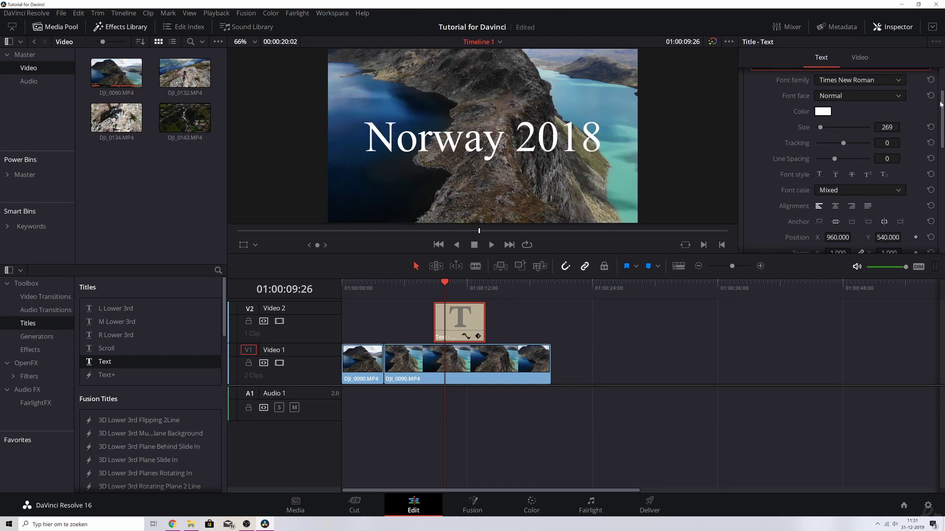
scroll(902, 91, down, 2)
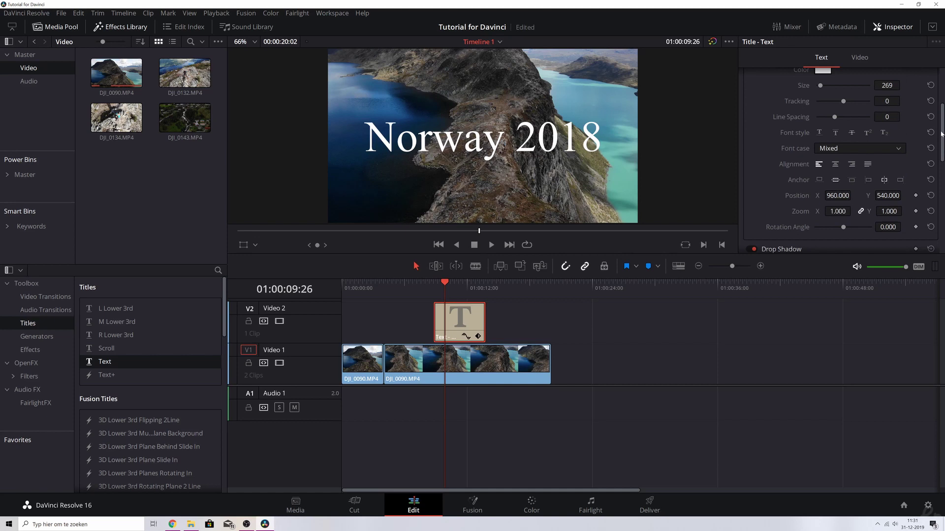
drag(941, 134, 942, 145)
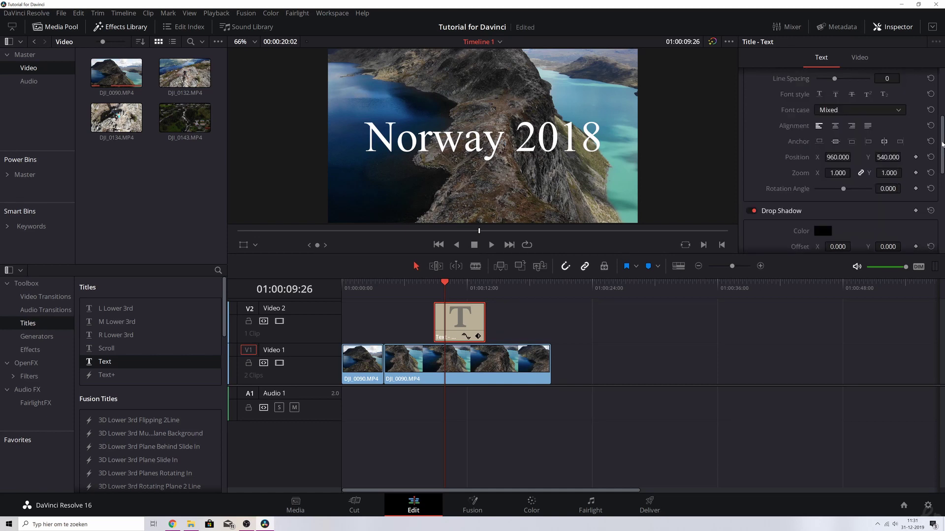
scroll(905, 143, down, 1)
scroll(903, 137, up, 3)
scroll(903, 137, up, 14)
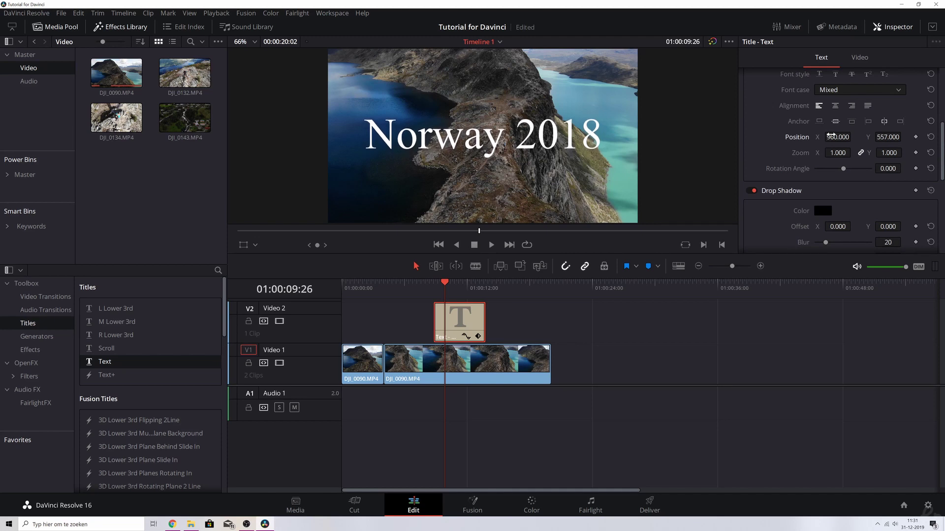
scroll(853, 137, up, 12)
scroll(854, 138, down, 20)
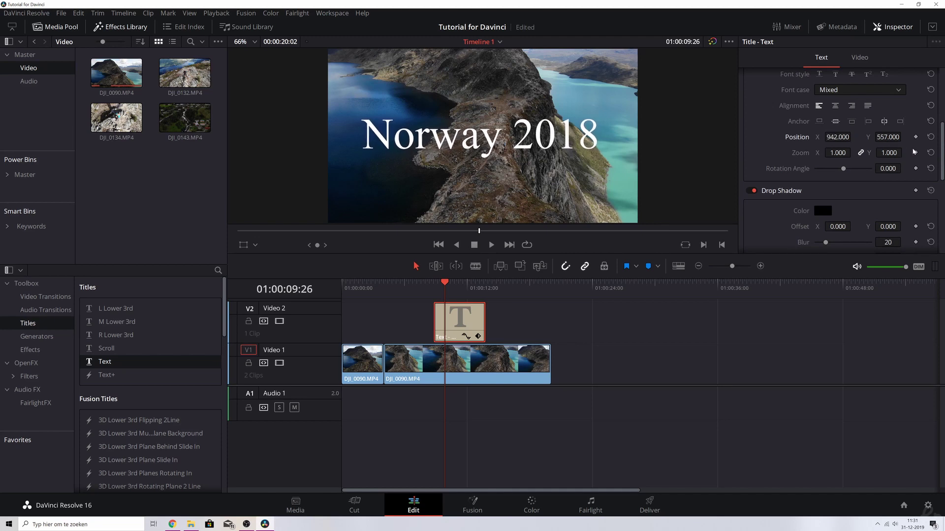
Set the Norway 2018 title's zoom to 1.070 and its rotation angle to 3.130
scroll(835, 152, up, 12)
scroll(836, 152, down, 13)
scroll(853, 152, up, 8)
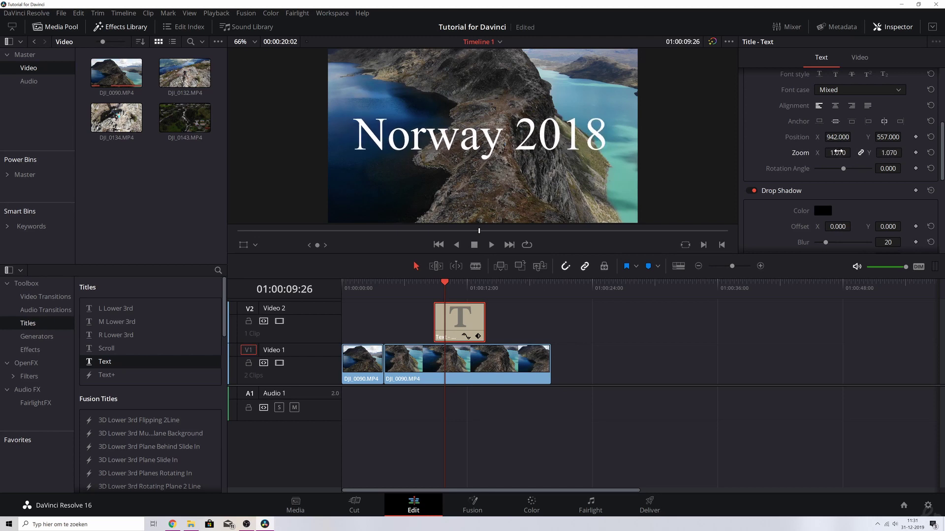
drag(842, 170, 843, 172)
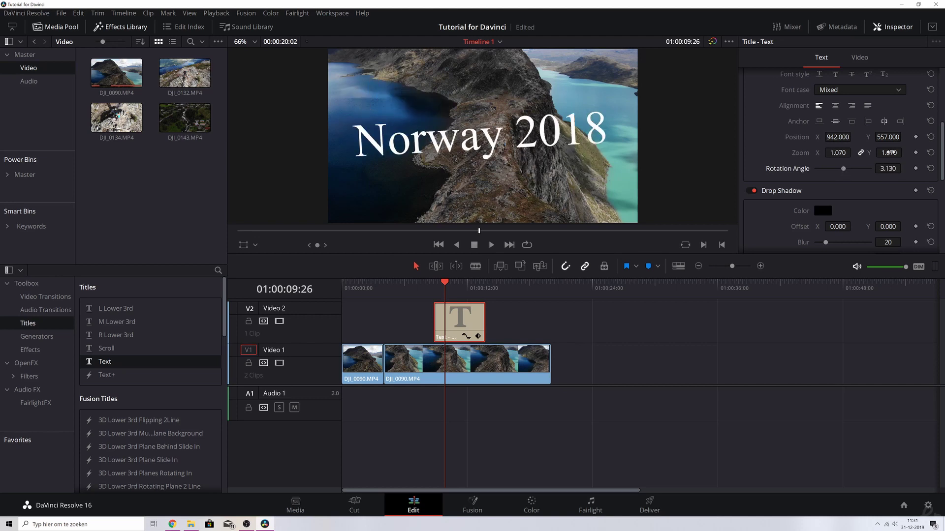
Look over the title's Drop Shadow and Stroke settings, and delete the Norway 2018 title from Video 2
scroll(941, 148, down, 1)
scroll(941, 148, down, 3)
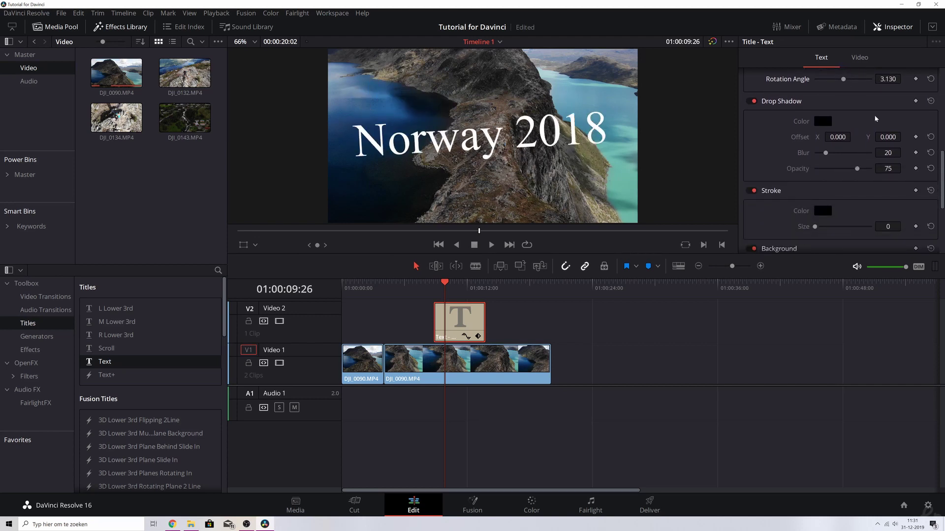
scroll(937, 175, up, 10)
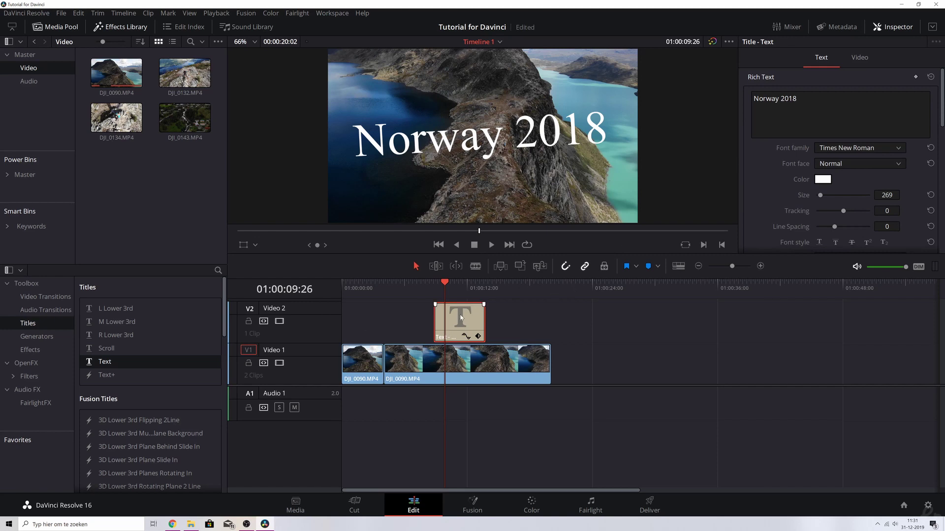
key(Delete)
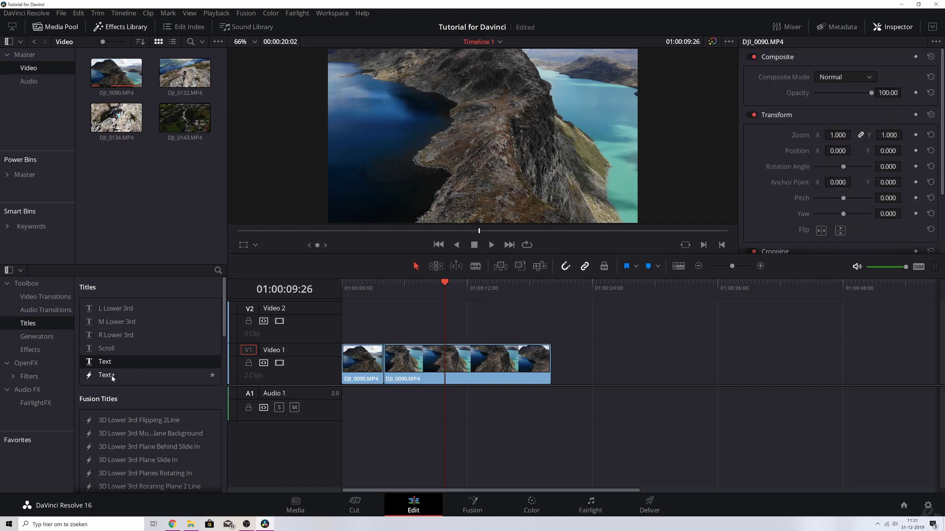
Add a Text+ title on Video 2 above the second DJI_0090 clip and set its styled text to "Norway 2018"
drag(94, 378, 461, 317)
click(452, 325)
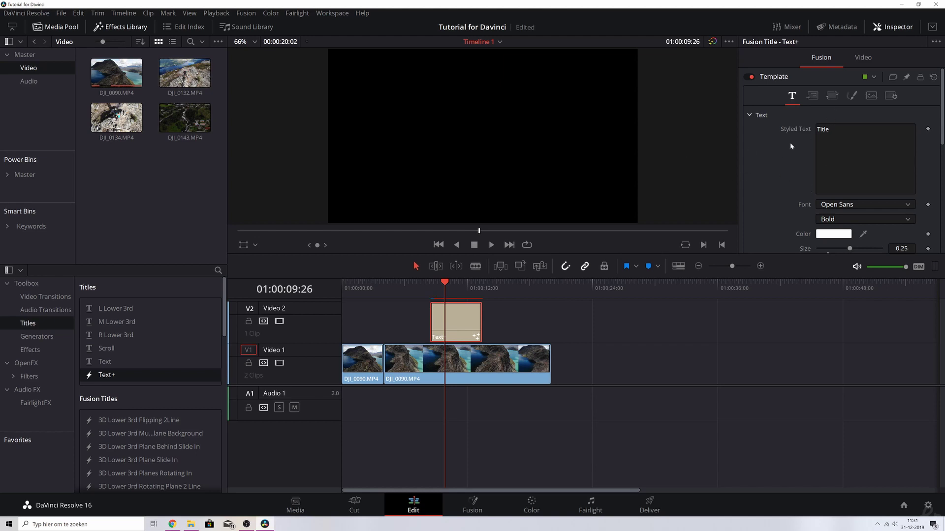
double_click(823, 130)
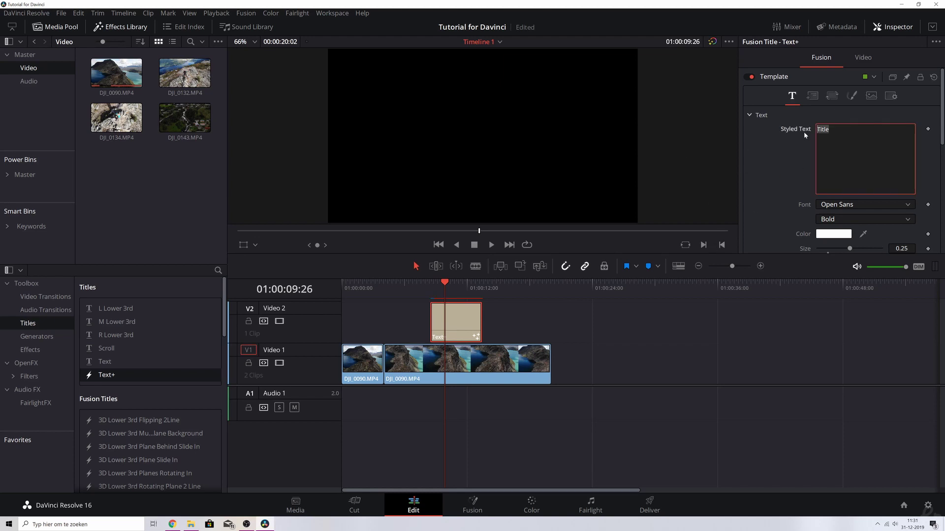
text(Norway 2018)
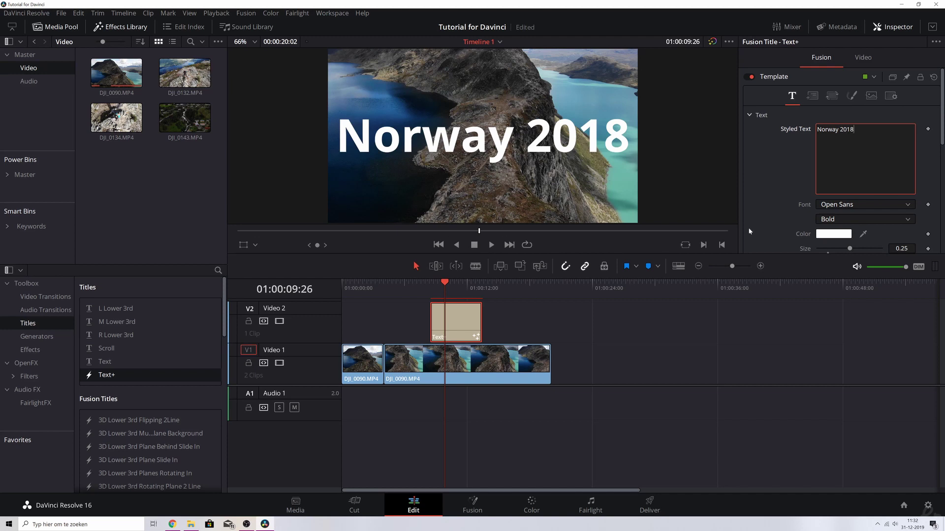
Look through the Text+ title's shading elements 1 to 5 to see which effect each one provides
click(852, 96)
click(835, 130)
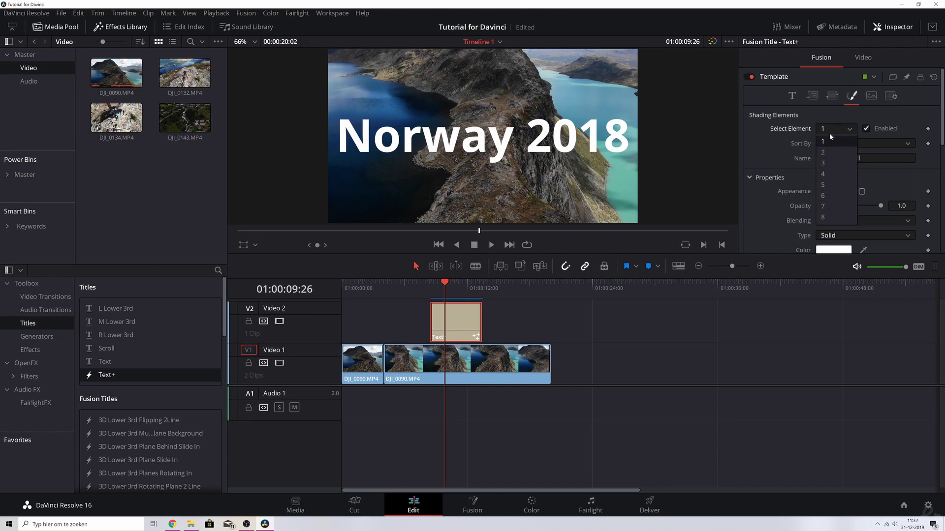
click(834, 153)
click(833, 127)
click(780, 154)
click(835, 127)
click(830, 164)
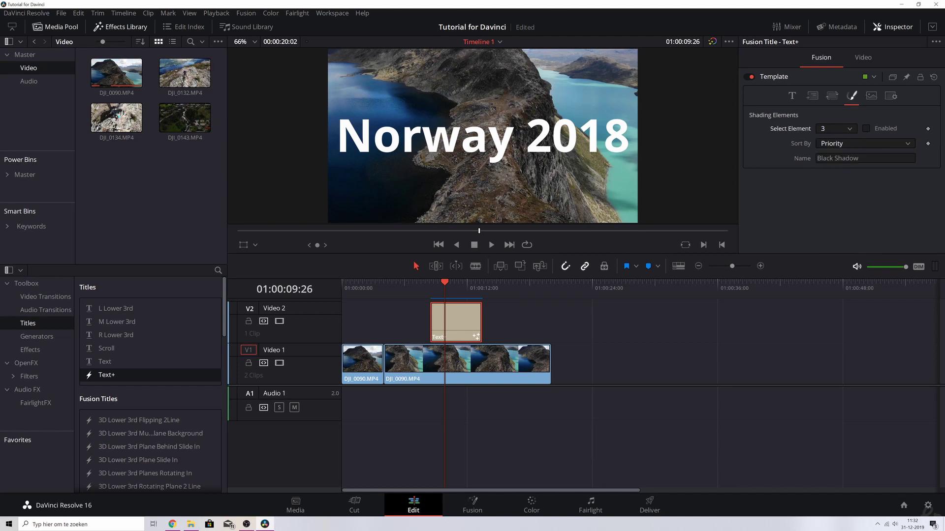
click(834, 127)
click(825, 185)
click(834, 128)
click(784, 153)
click(835, 129)
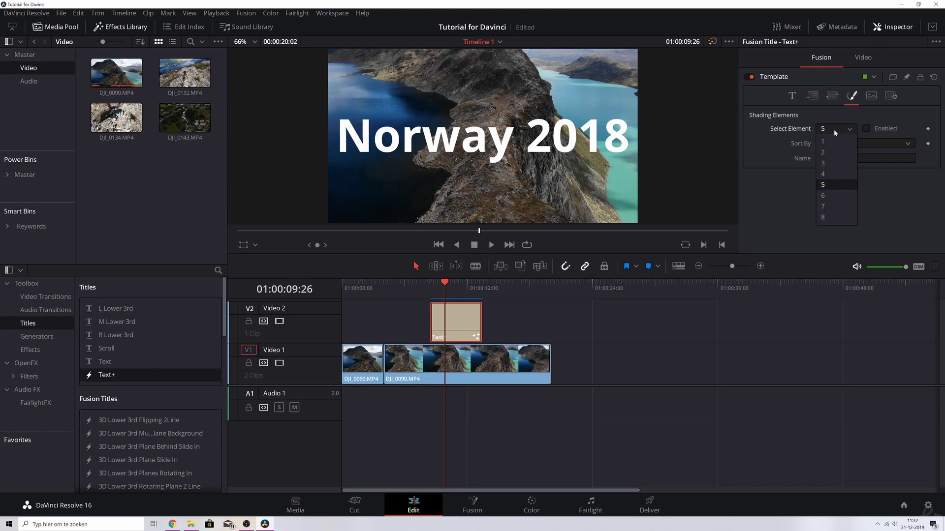
click(829, 140)
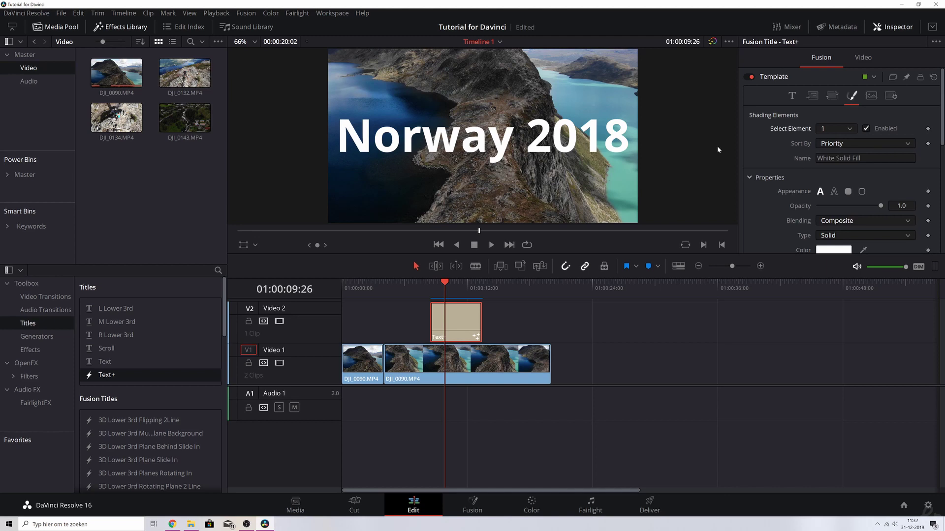
Enable shading element 2, Red Outline, on the Norway 2018 title and change its outline colour to black
click(842, 129)
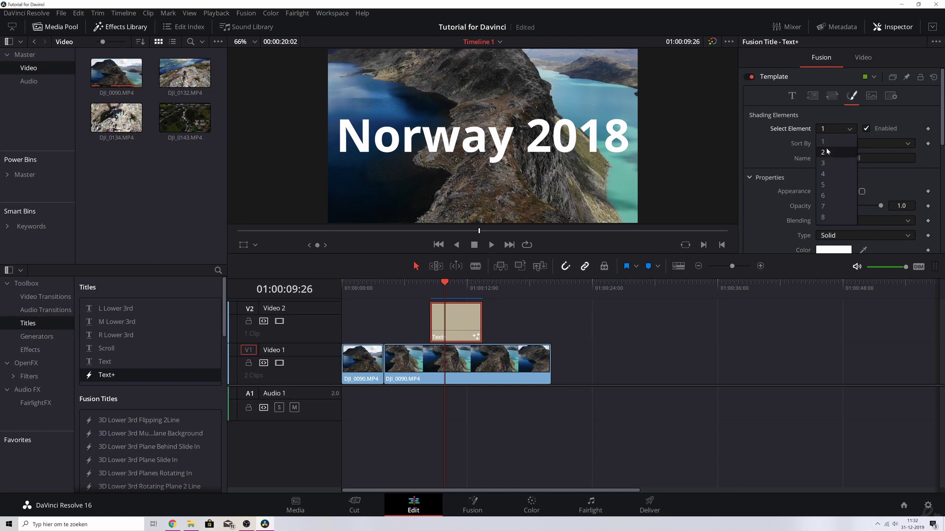
click(828, 152)
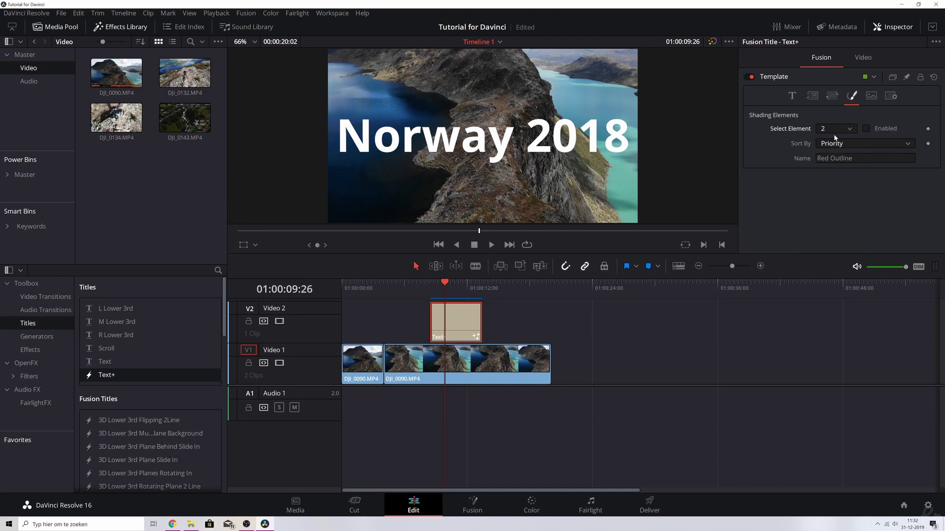
click(866, 129)
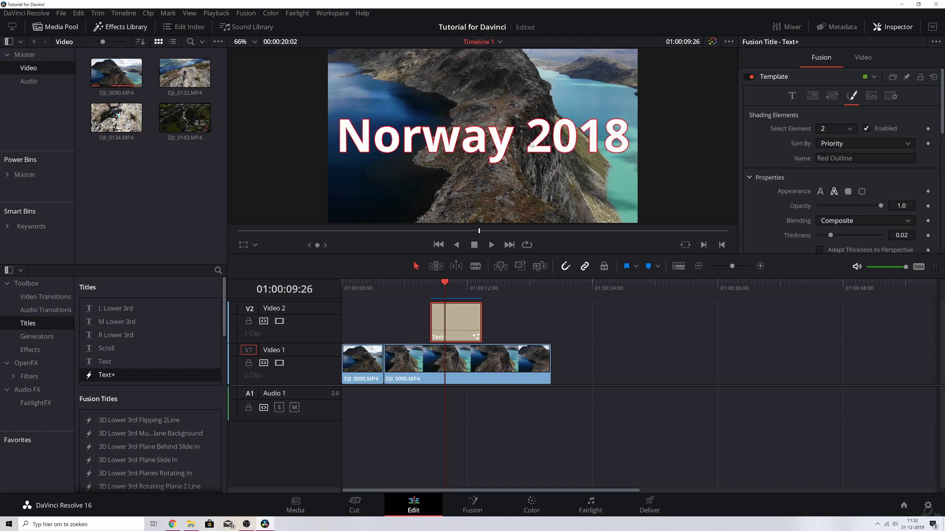
drag(940, 129, 941, 183)
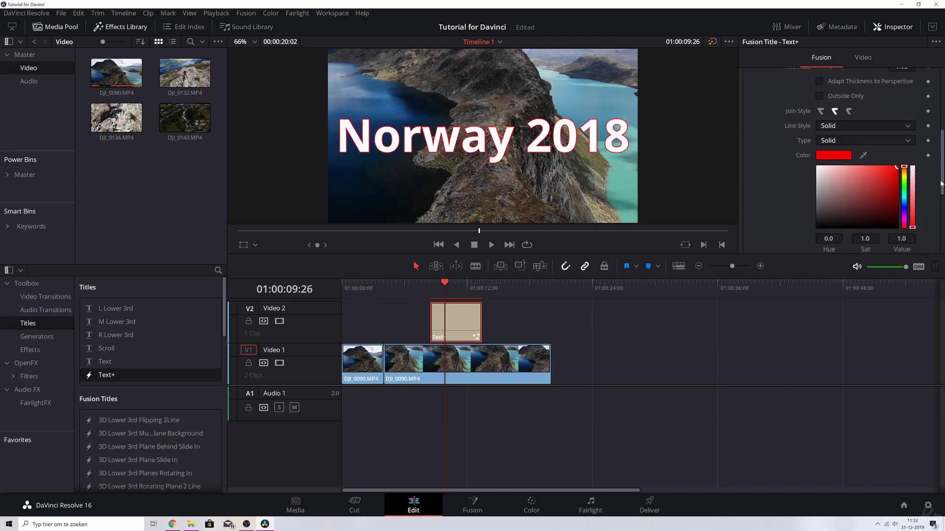
drag(866, 169, 780, 244)
key(ctrl+z)
key(ctrl+shift+z)
mouse_move(904, 170)
mouse_down()
mouse_move(904, 196)
mouse_move(906, 161)
mouse_up()
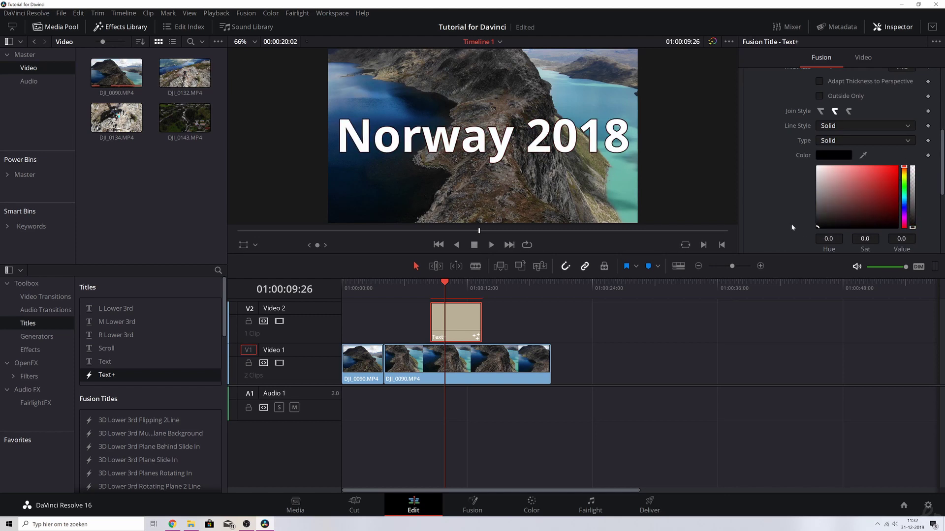
scroll(836, 138, up, 5)
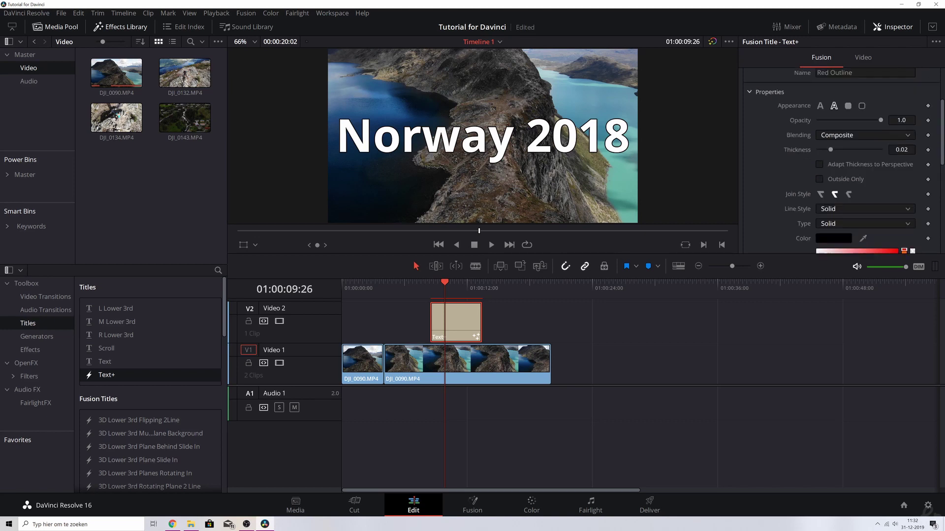
Enable shading element 3, Black Shadow, on the Norway 2018 title
click(845, 128)
click(830, 164)
click(866, 129)
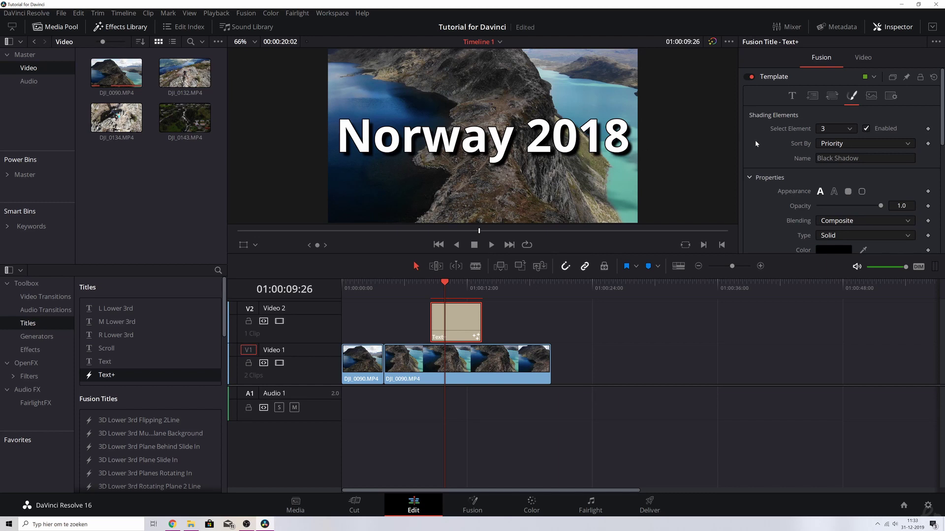
Enable shading element 5 on the title, give it the filled-box appearance behind the text, and set its level to Word
click(839, 129)
click(824, 185)
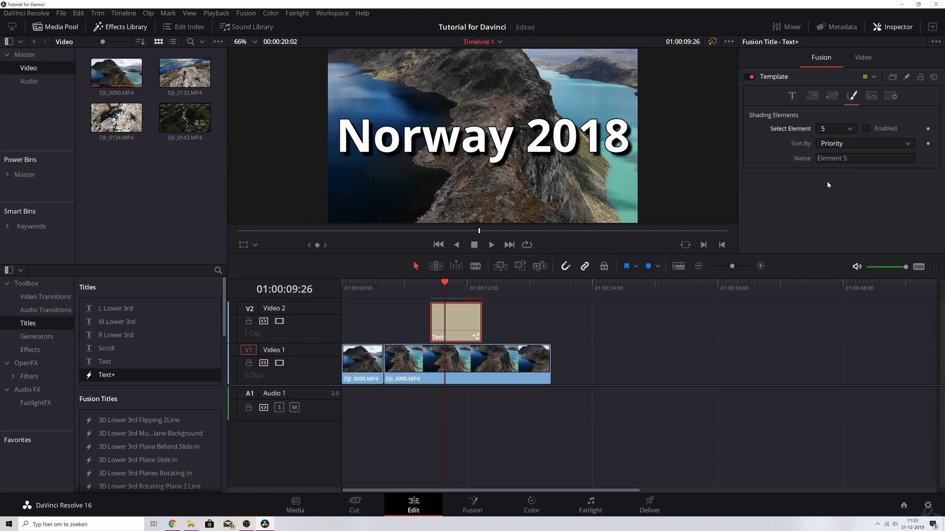
click(869, 129)
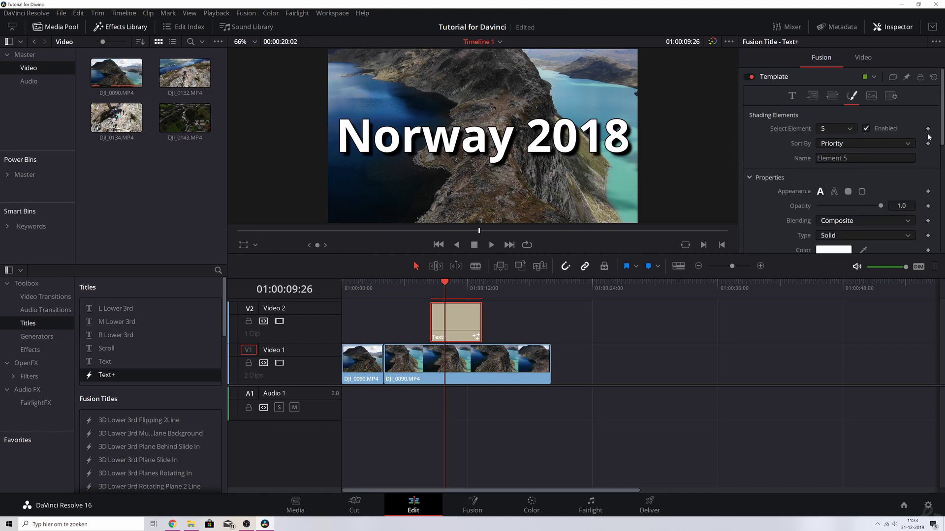
drag(940, 123, 941, 154)
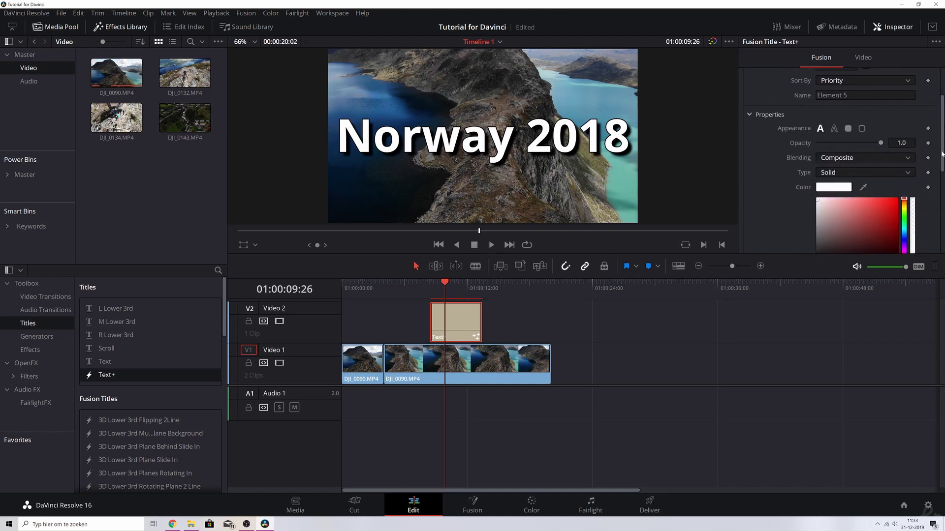
click(848, 129)
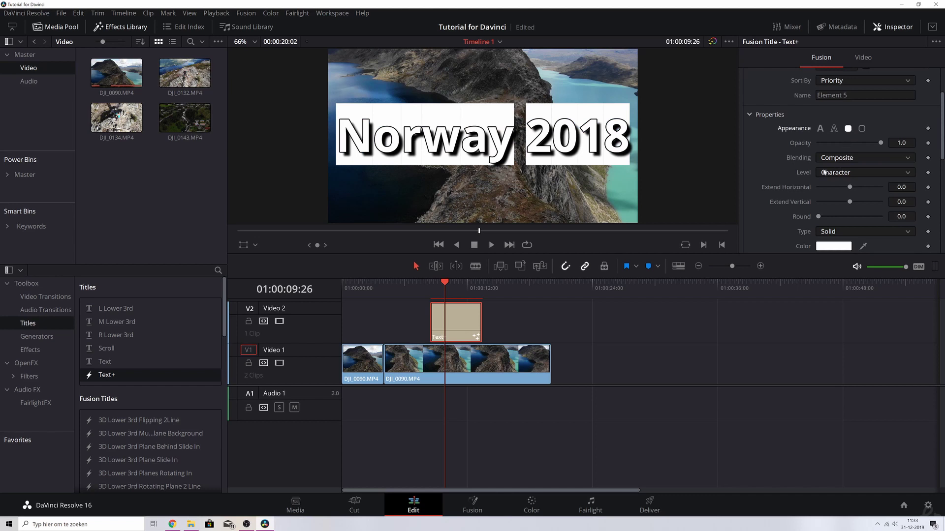
click(855, 158)
click(861, 157)
click(847, 175)
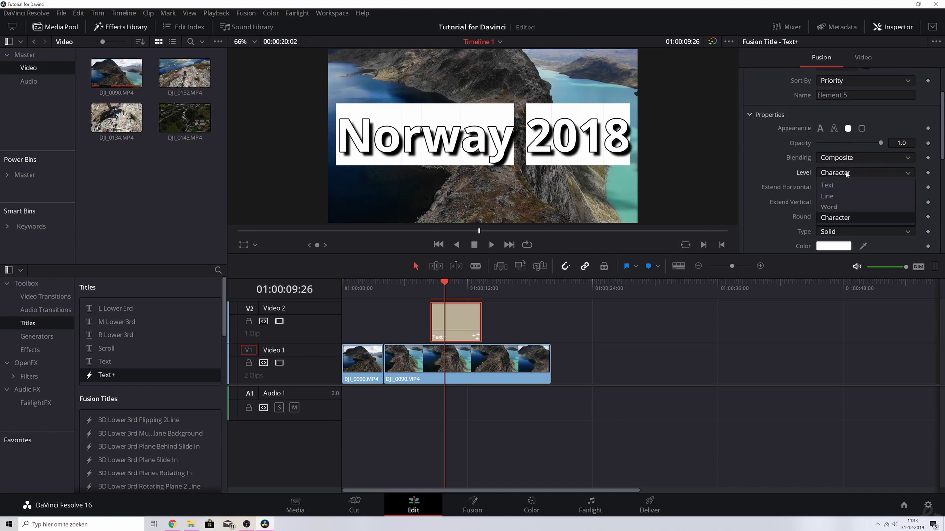
click(835, 208)
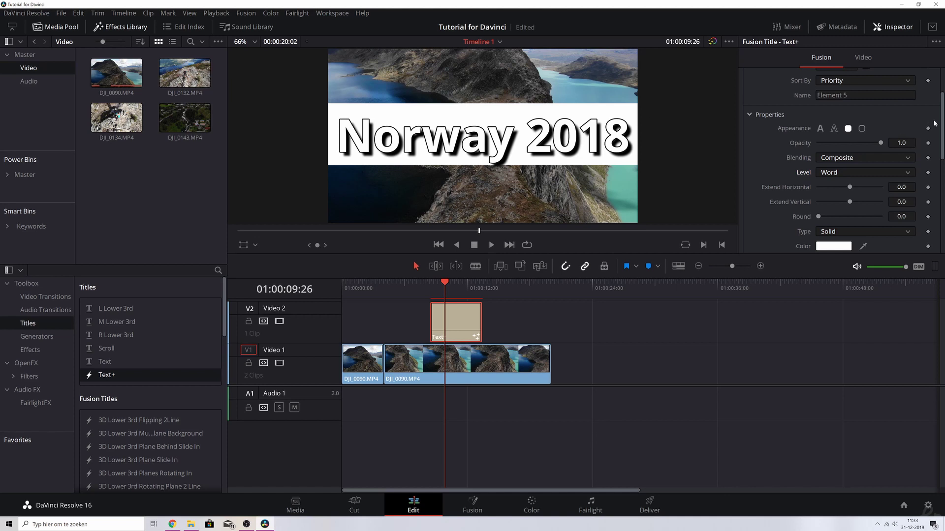
Colour the title's background box red with saturation 0.596 and value 0.819, and lower its alpha to 0.142
drag(942, 127, 943, 172)
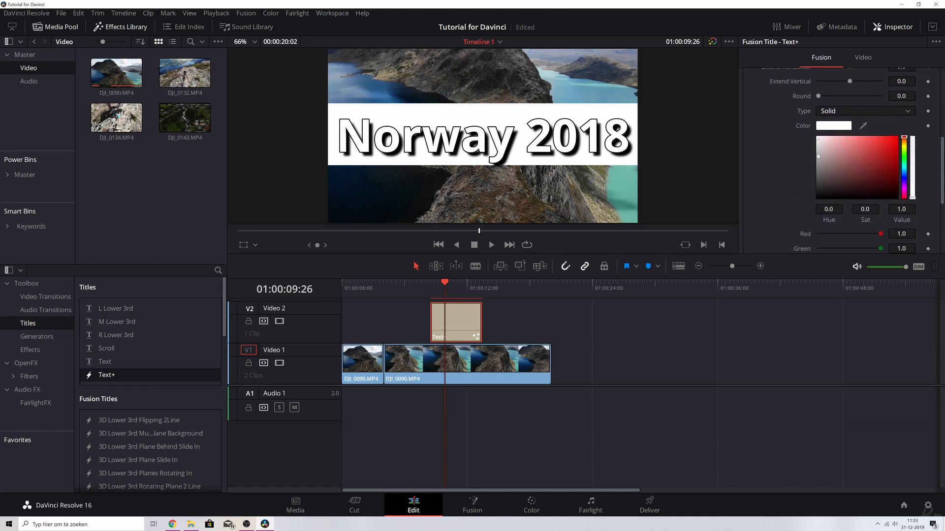
click(835, 144)
drag(837, 145, 864, 147)
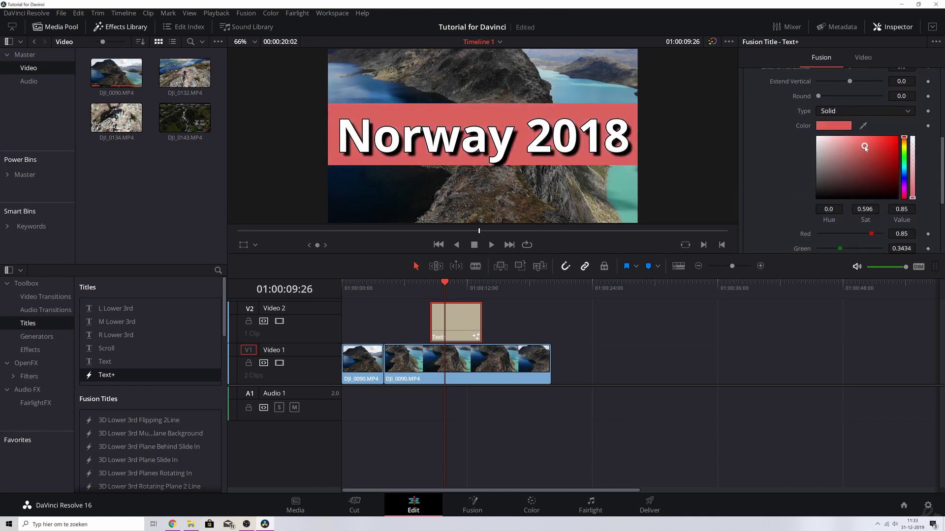
drag(943, 162, 827, 189)
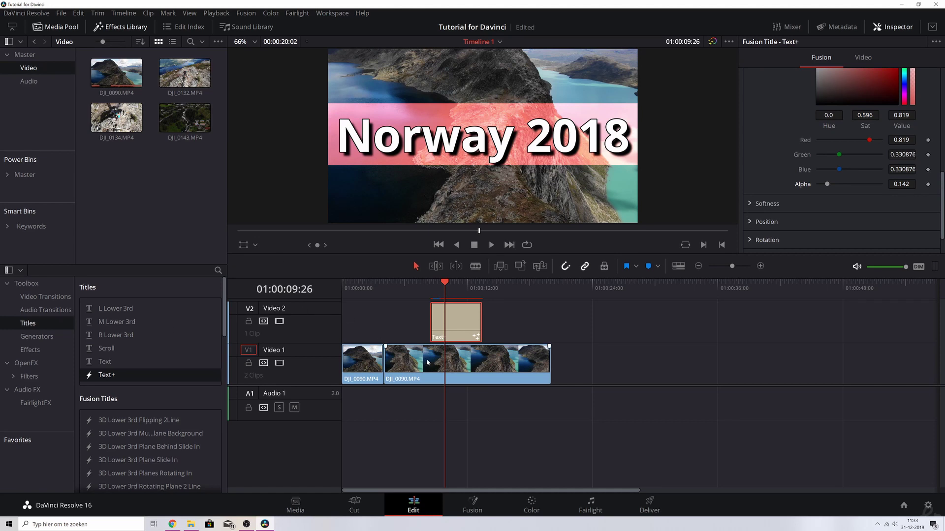
click(354, 504)
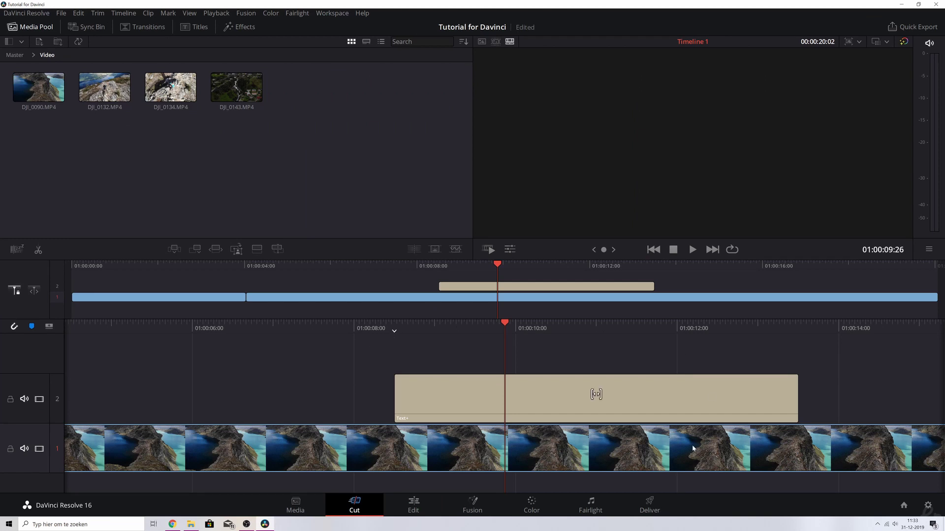
click(413, 507)
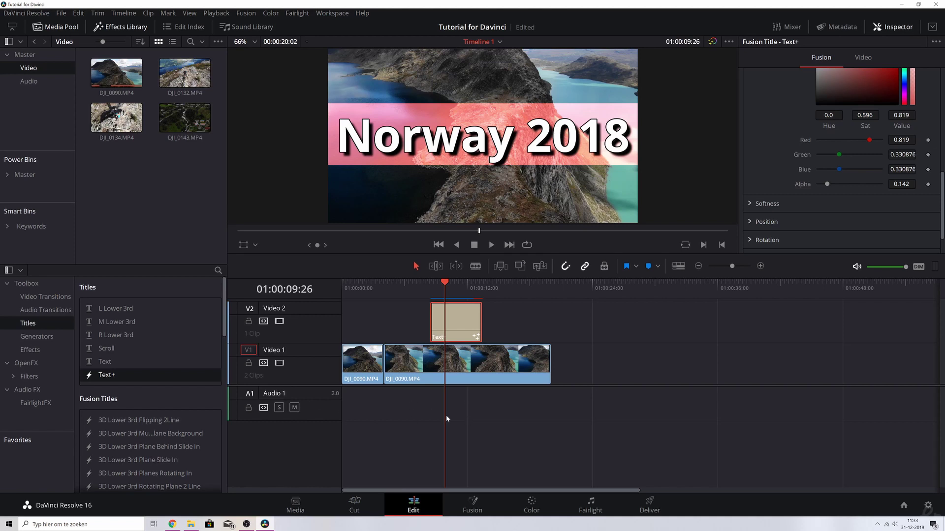
Import the ES_Drum Snare Roll sound into the Audio bin and place it on Audio 1, ending level with the title
click(29, 81)
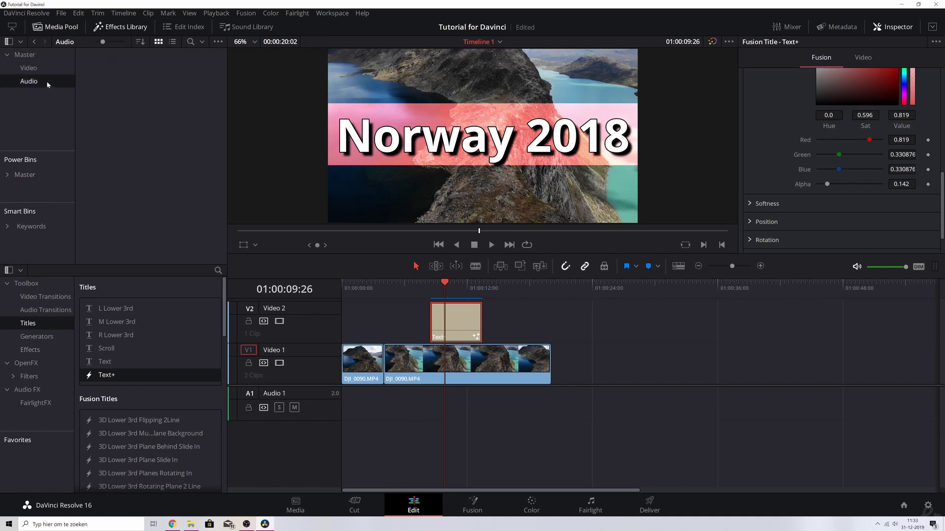
right_click(154, 116)
click(175, 186)
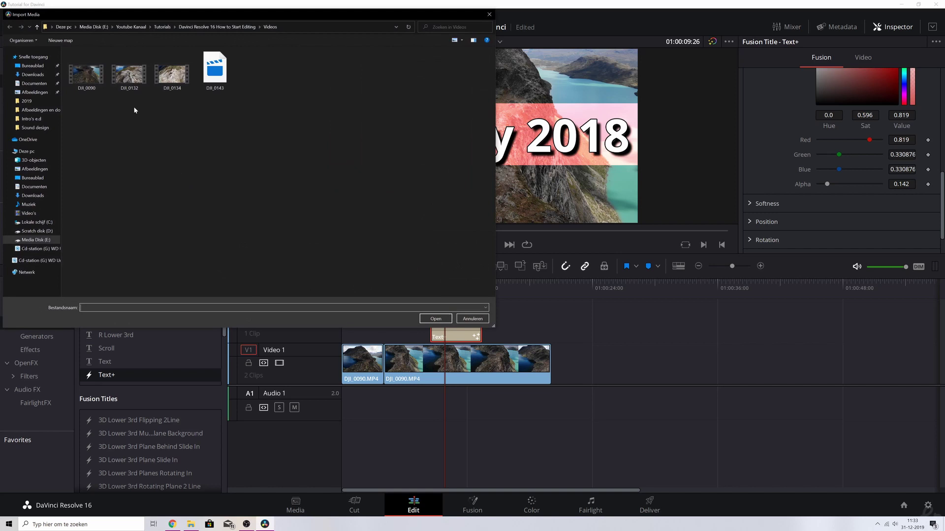
double_click(122, 73)
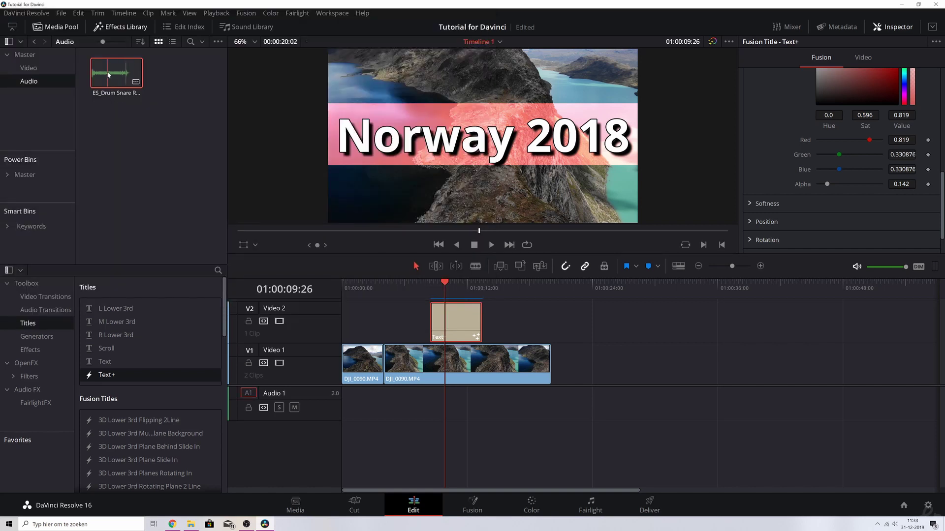
drag(108, 74, 420, 401)
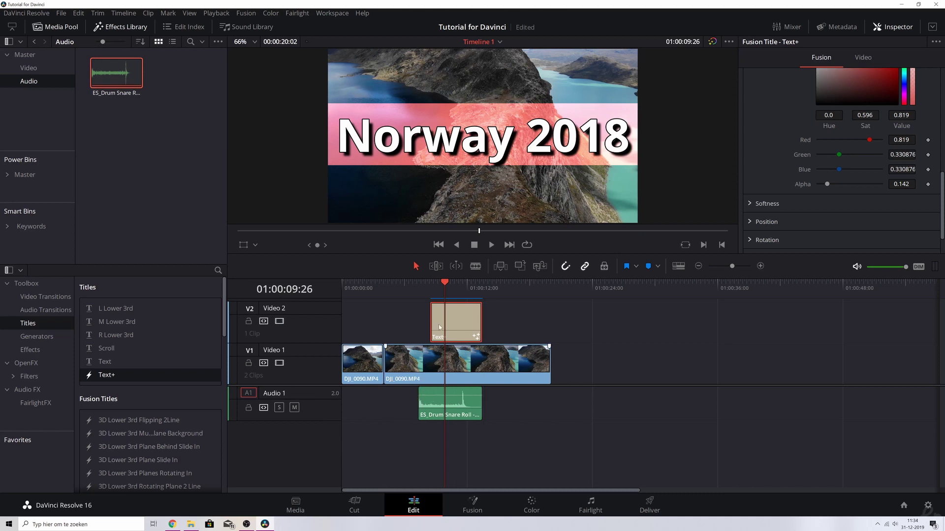
Play back the title section of the timeline to check it together with the drum roll sound
drag(446, 285, 428, 292)
key(space)
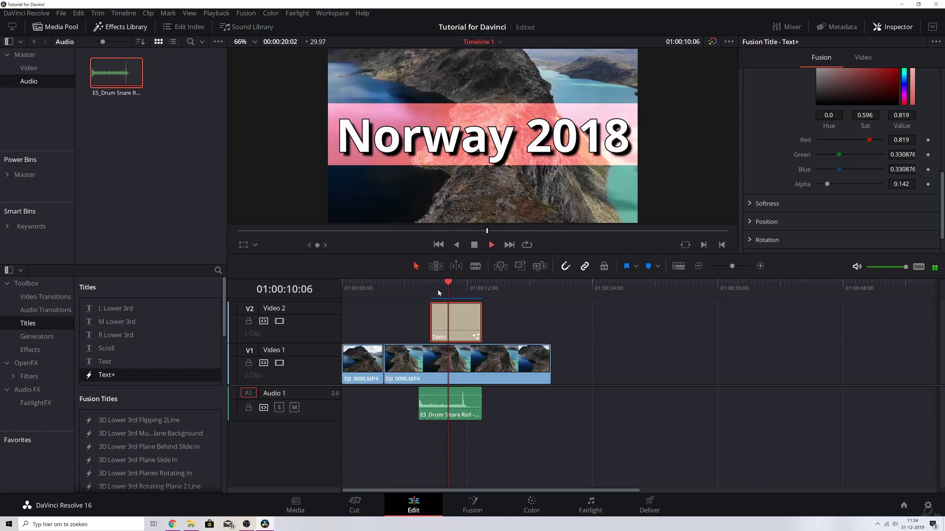
key(space)
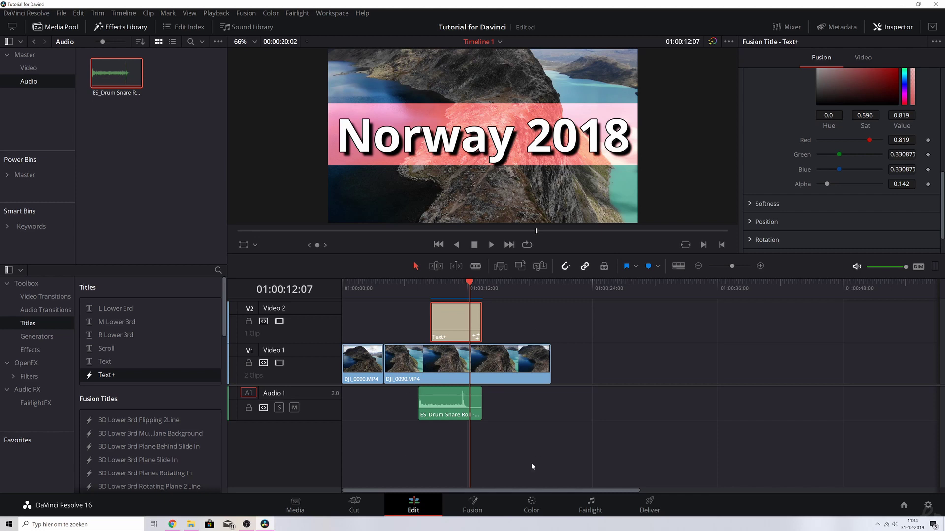
Convert the first DJI_0090 clip on Video 1 into a new Fusion clip
click(362, 353)
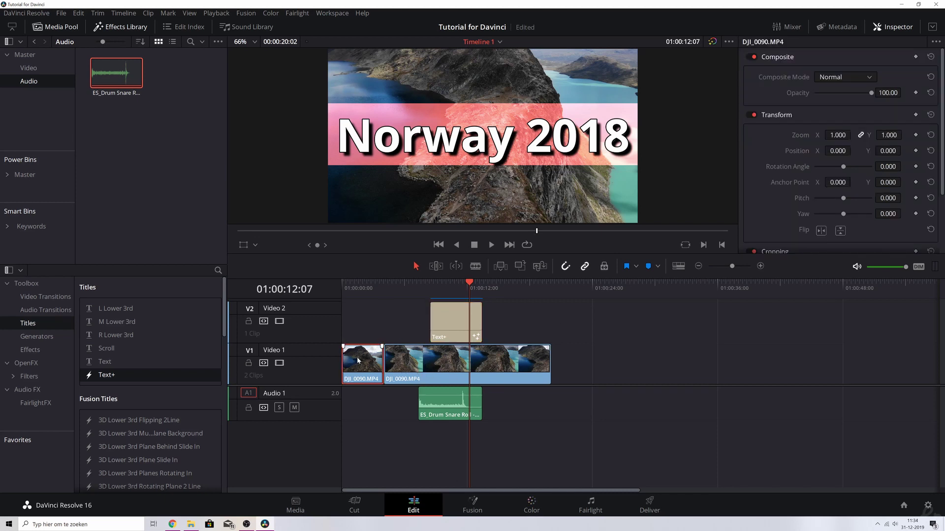
right_click(358, 360)
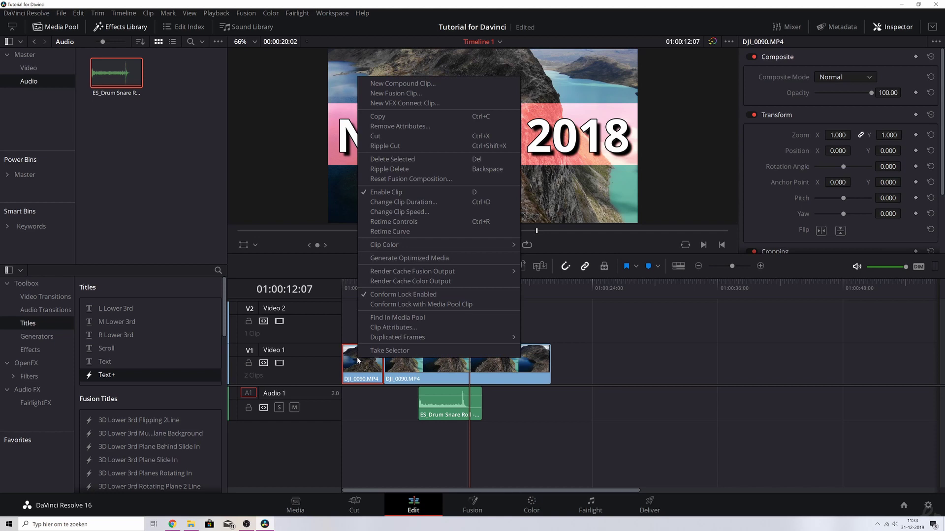
click(389, 94)
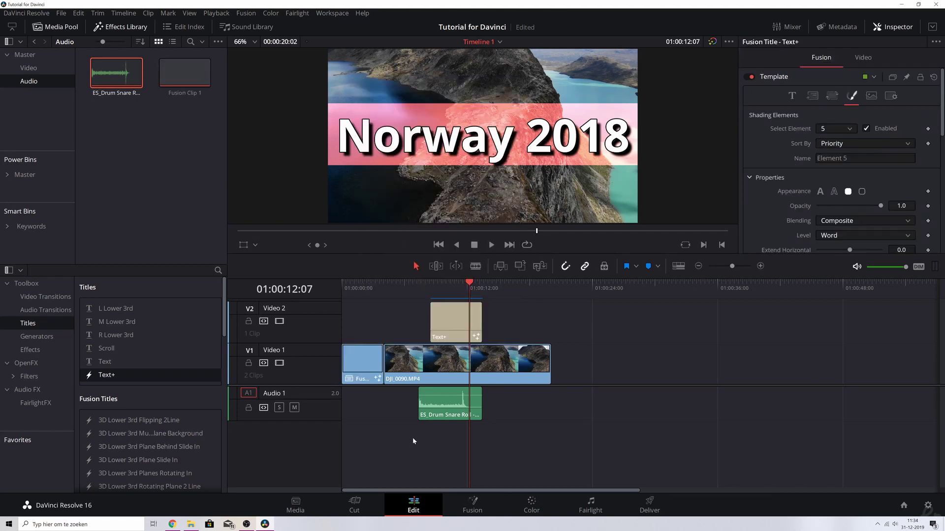
Move the playhead to 01:00:02:03 over the Fusion clip on Video 1 and open that clip on the Fusion page
click(477, 509)
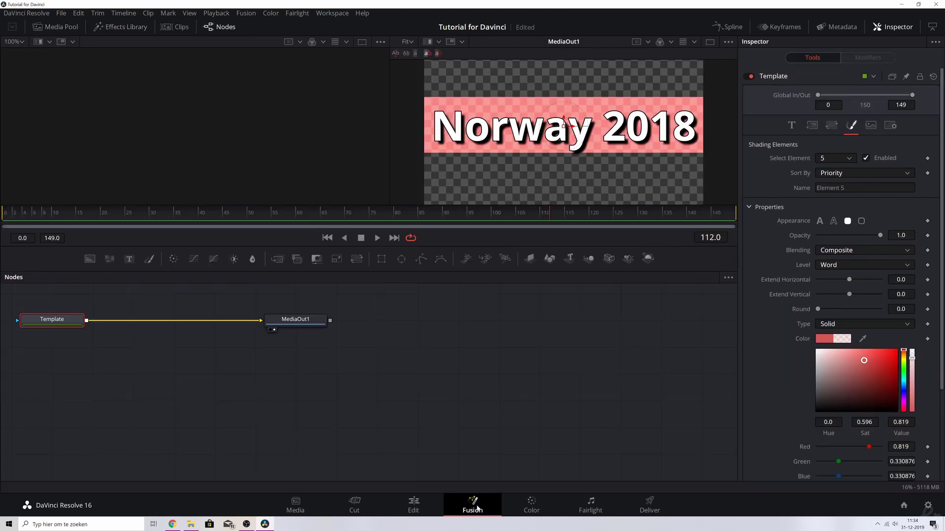
click(433, 506)
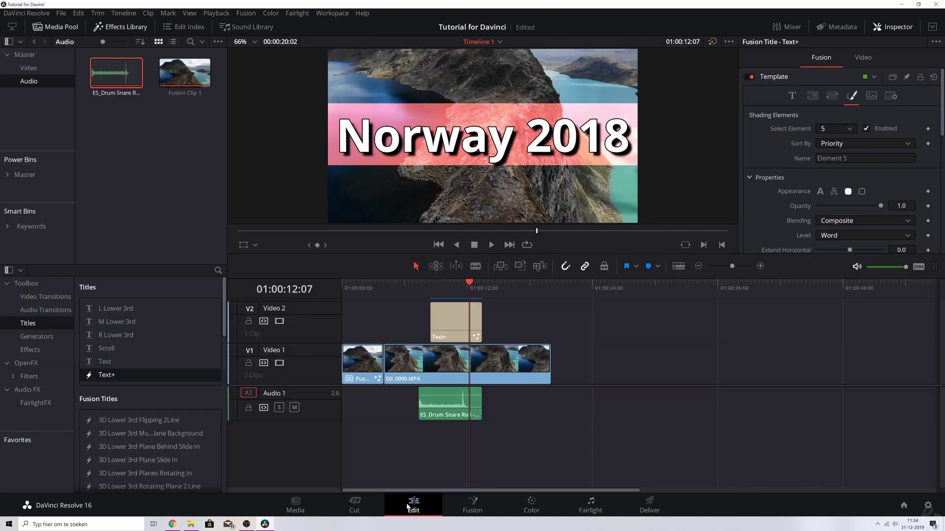
click(469, 284)
drag(469, 284, 363, 291)
click(369, 361)
click(368, 361)
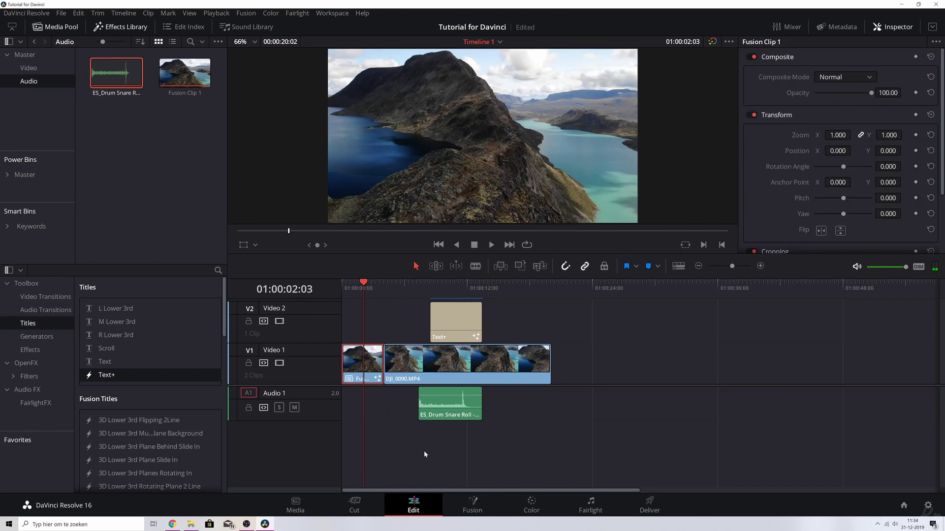
click(454, 497)
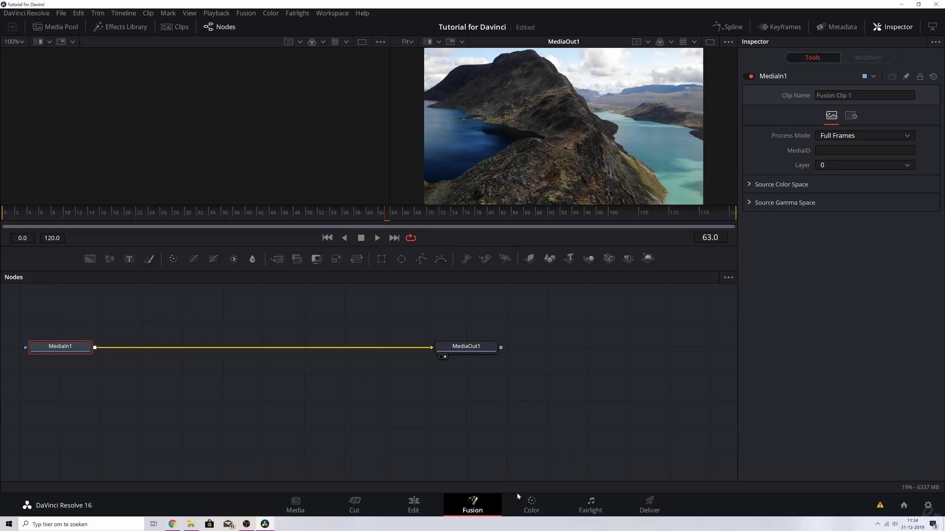
On the Color page, tint the Fusion clip's lift and gamma toward blue and its gain toward orange (R 1.37, G 0.93, B 0.60)
click(531, 502)
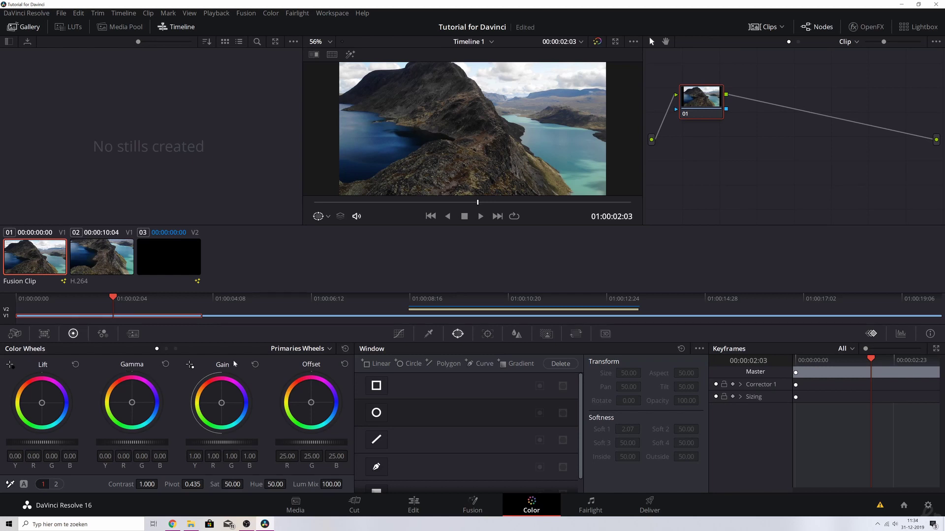
mouse_move(46, 404)
mouse_down()
mouse_move(55, 409)
mouse_move(45, 409)
mouse_up()
drag(133, 404, 135, 408)
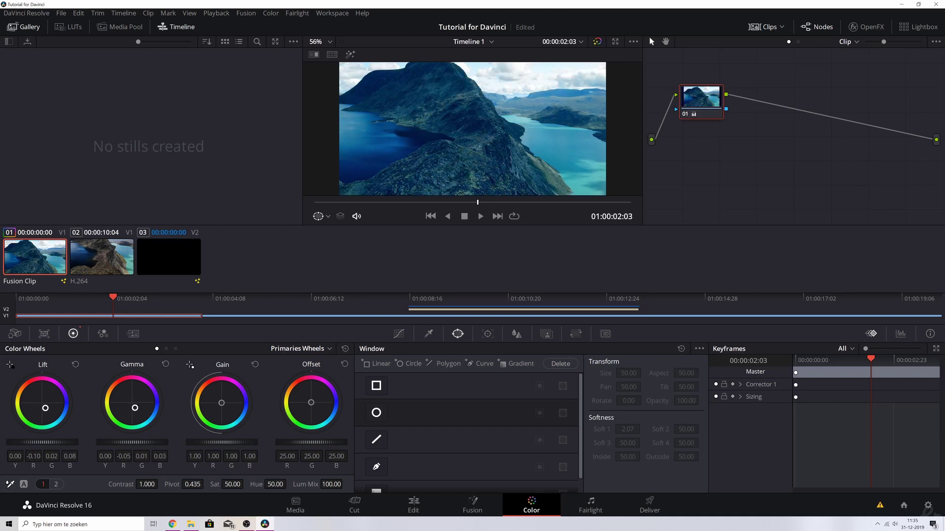
drag(222, 407, 216, 397)
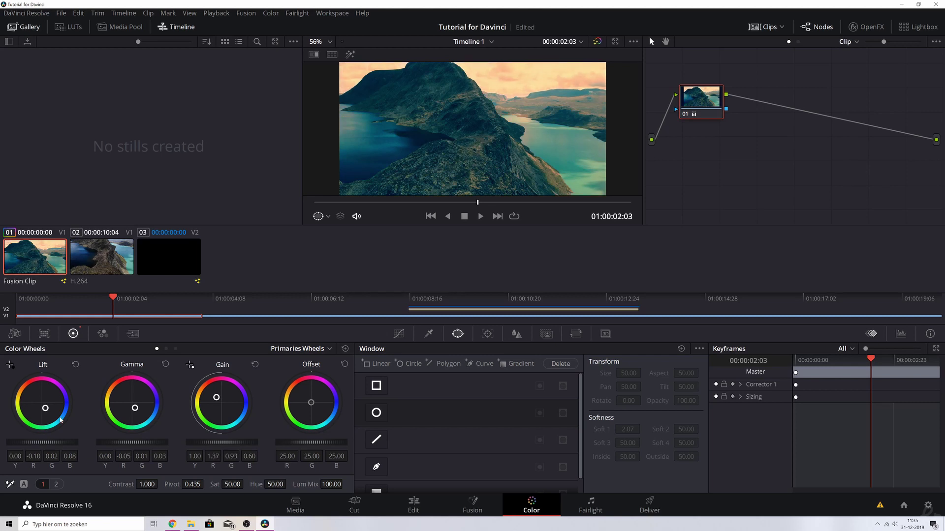
Return the color balance of the lift, gamma and gain wheels to neutral
drag(45, 408, 45, 408)
drag(135, 407, 134, 404)
double_click(223, 397)
double_click(133, 403)
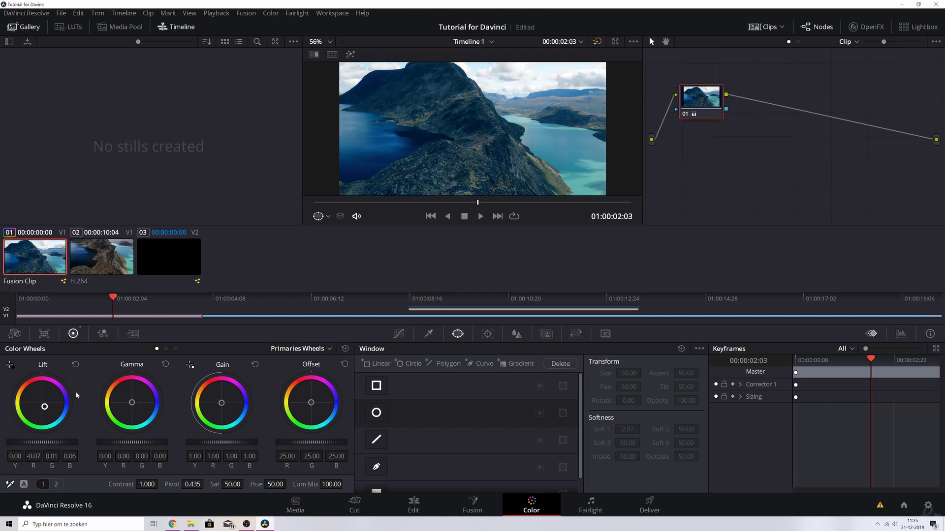
double_click(44, 406)
Set the master levels to 23.80 for offset, 2.13 for gain, -0.12 for gamma and 0.05 for lift
mouse_move(317, 443)
mouse_down()
mouse_move(293, 443)
mouse_move(331, 446)
mouse_up()
drag(220, 443, 256, 442)
drag(136, 442, 127, 443)
mouse_move(42, 442)
mouse_down()
mouse_move(32, 442)
mouse_move(47, 442)
mouse_up()
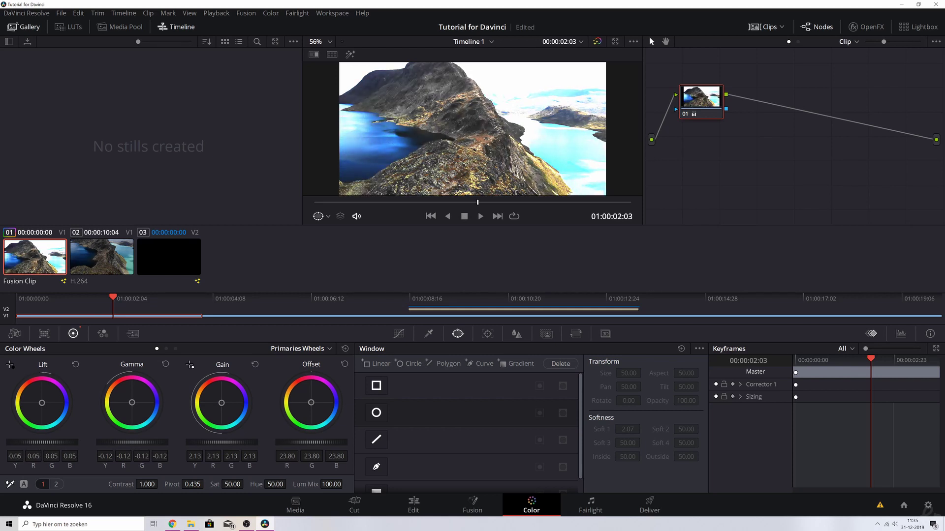
Reset the offset, gain, gamma and lift wheels to their default values
click(344, 365)
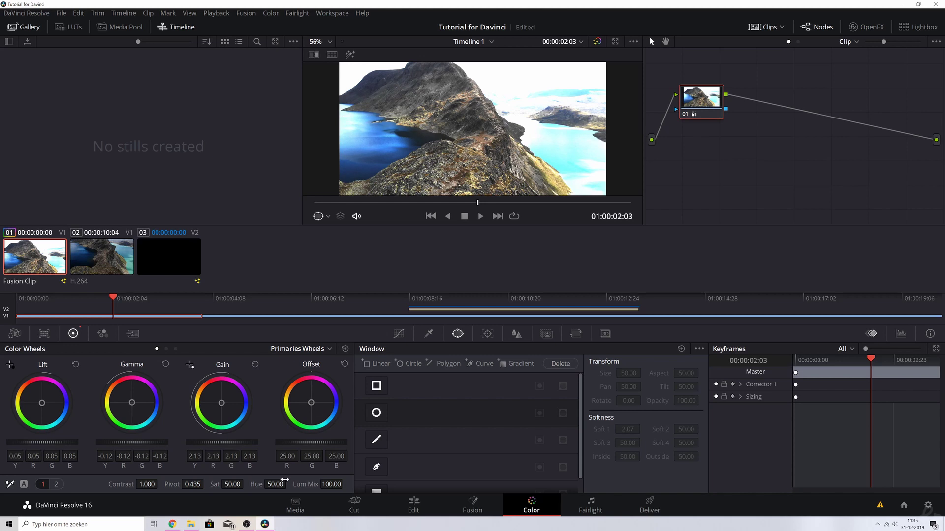
click(255, 365)
click(165, 364)
click(75, 364)
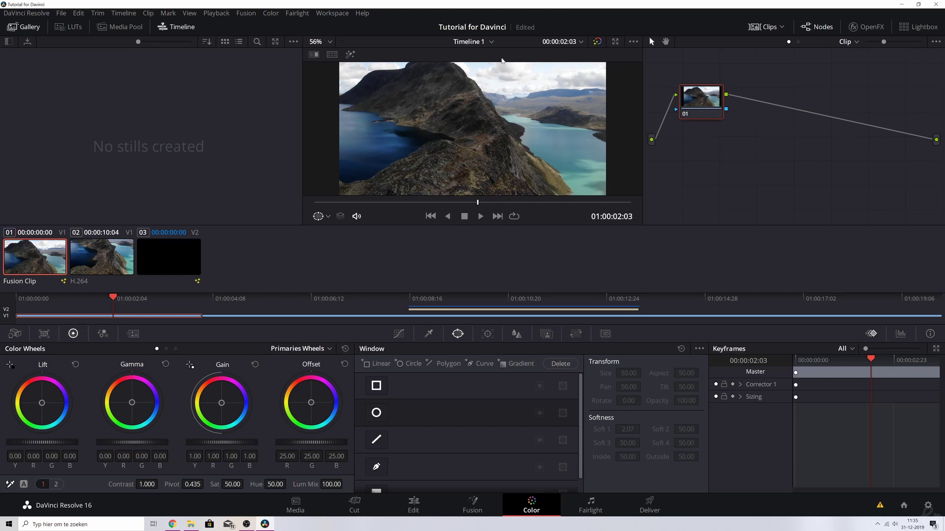
Try contrast 1.078, saturation 62.40 and hue 5.80 on the Fusion clip, and reset all primary color adjustments
drag(146, 485, 161, 484)
drag(228, 486, 273, 485)
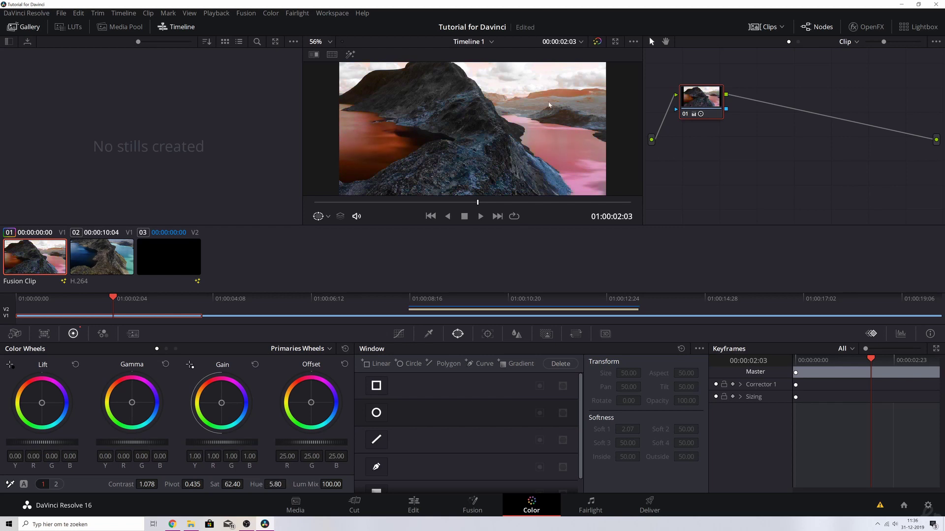
click(345, 349)
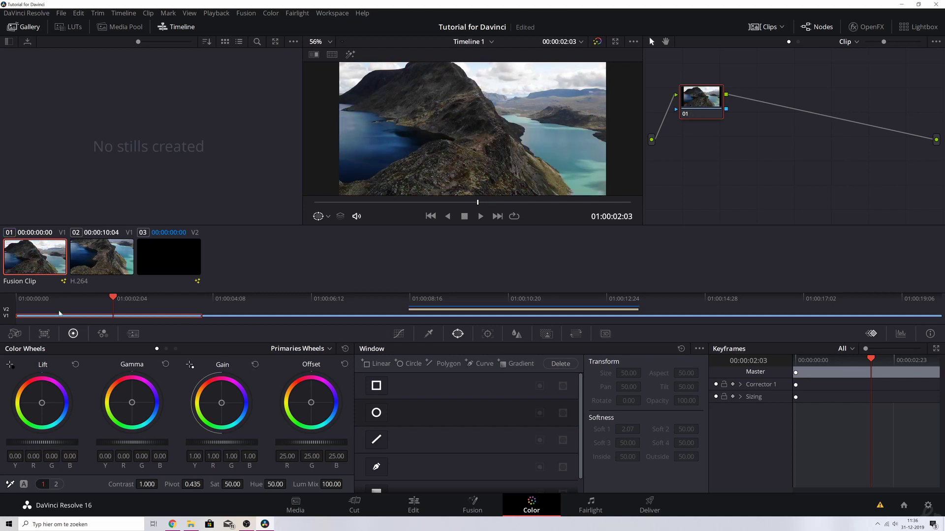
Compare the Primaries Bars and Log modes of the color wheels, and return to Primaries Wheels
click(166, 348)
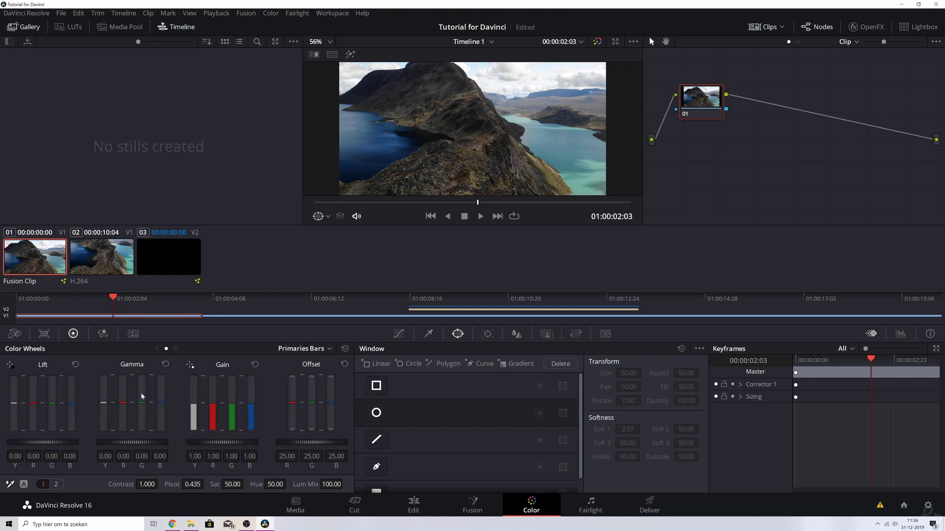
click(176, 349)
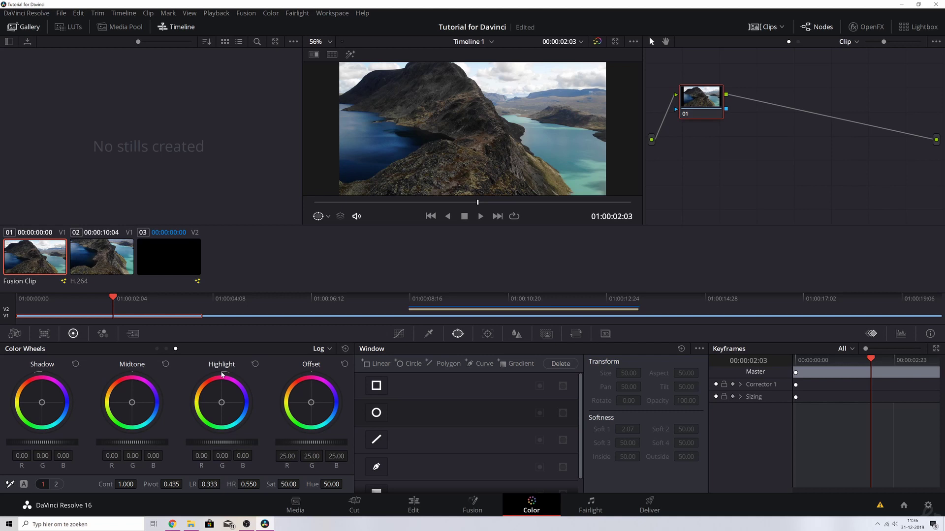
click(157, 349)
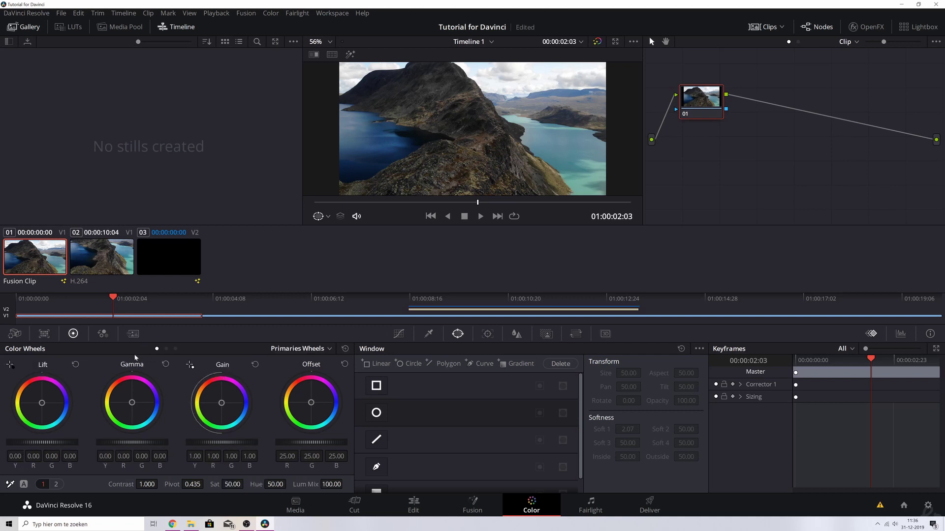
click(175, 349)
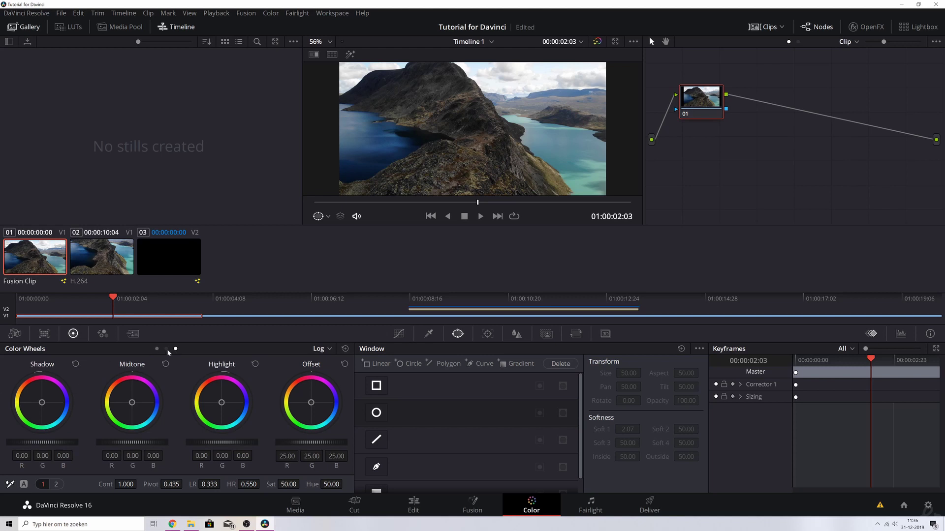
click(157, 348)
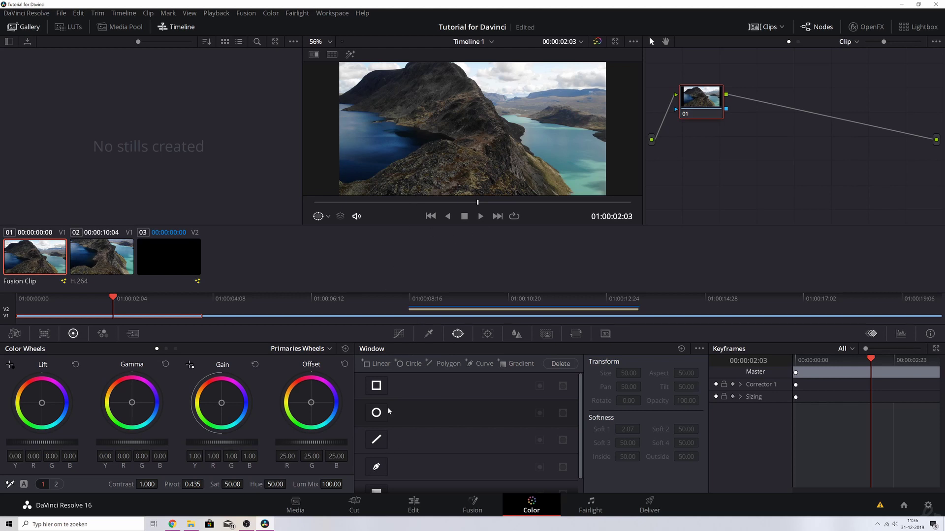
Draw a closed four-point curve window over the middle of the mountain slope in the Fusion clip
click(376, 467)
click(397, 113)
click(394, 165)
click(472, 168)
click(480, 104)
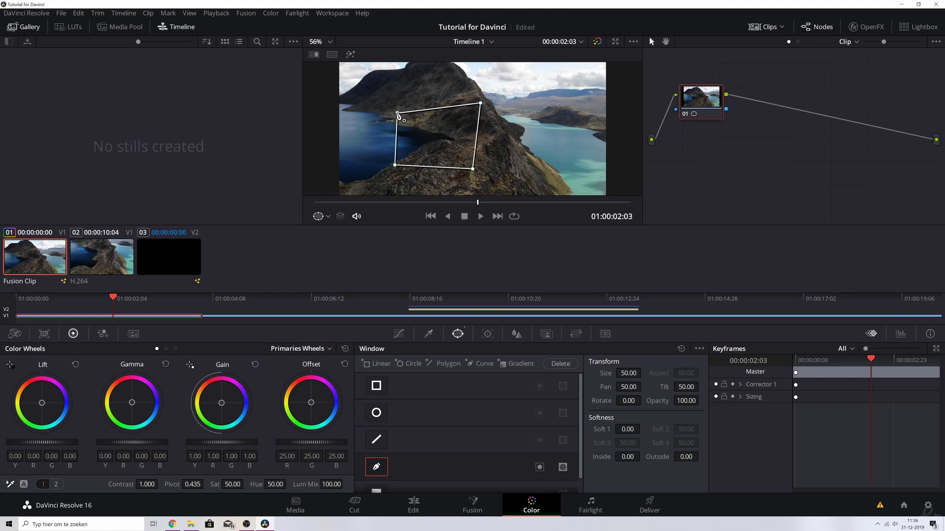
click(397, 113)
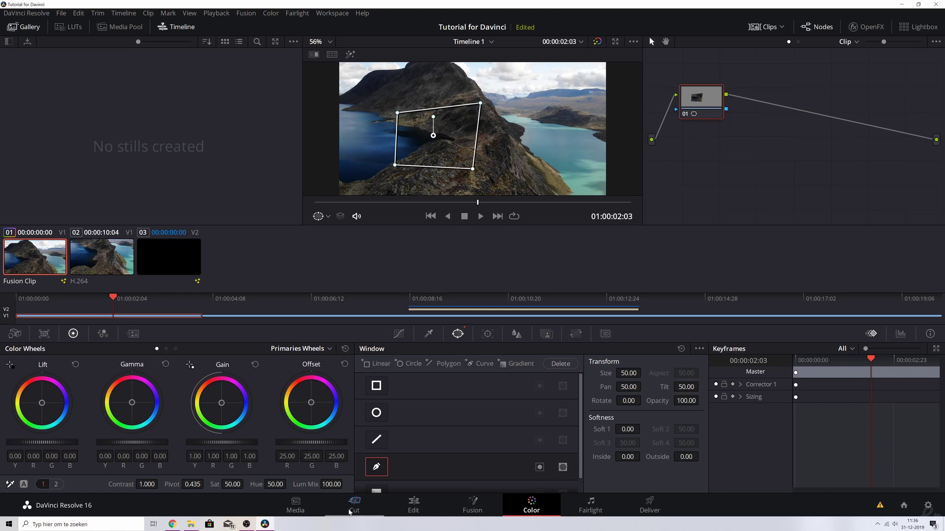
Duplicate the Fusion clip on the Edit page onto Video 2, directly above the original
click(413, 505)
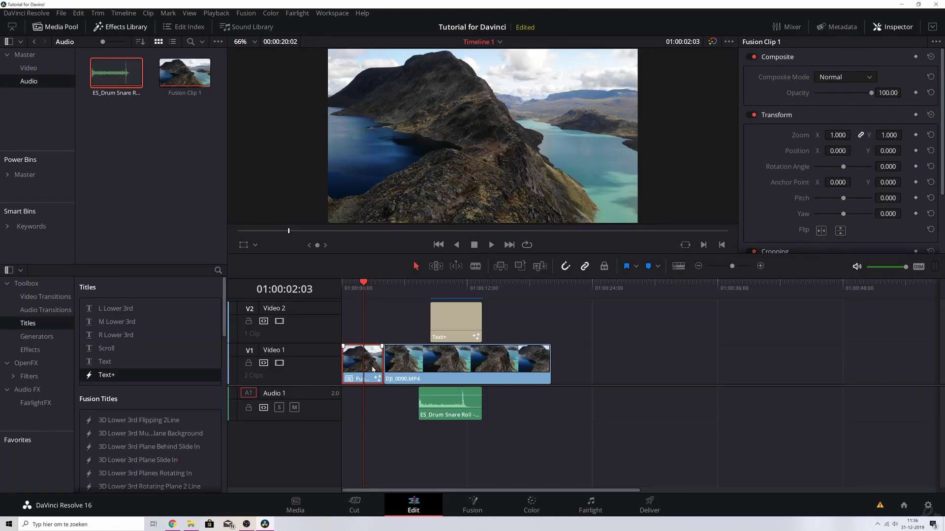
drag(373, 369, 372, 325)
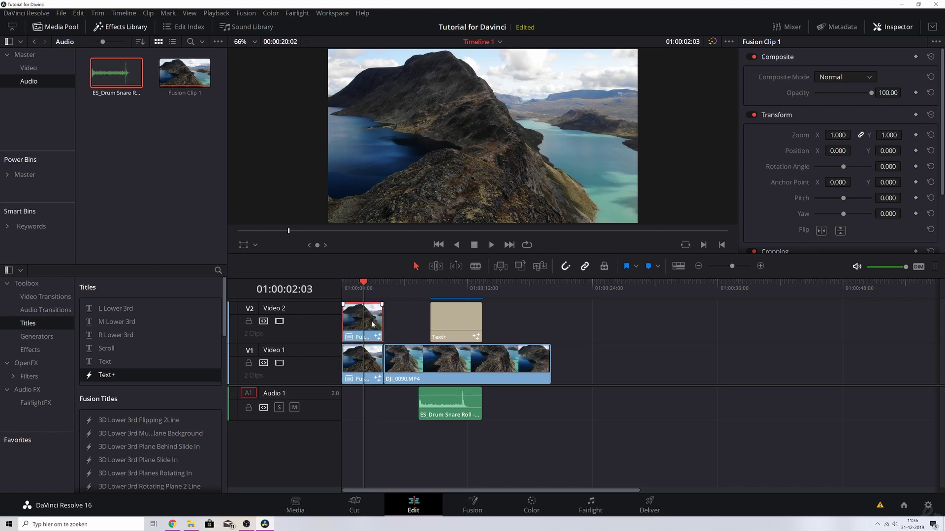
On the Color page, add an alpha output to the Video 2 Fusion clip's node graph and connect node 01's alpha to it
key(shift+6)
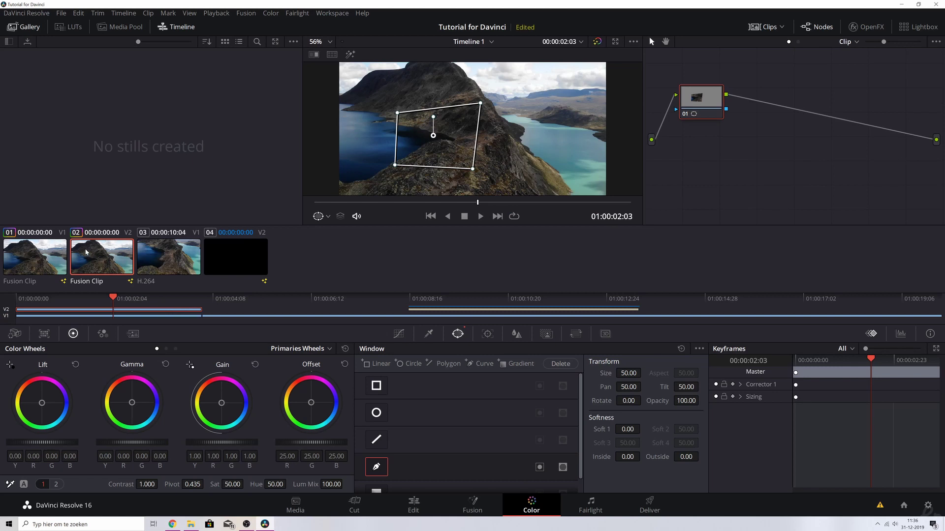
right_click(838, 143)
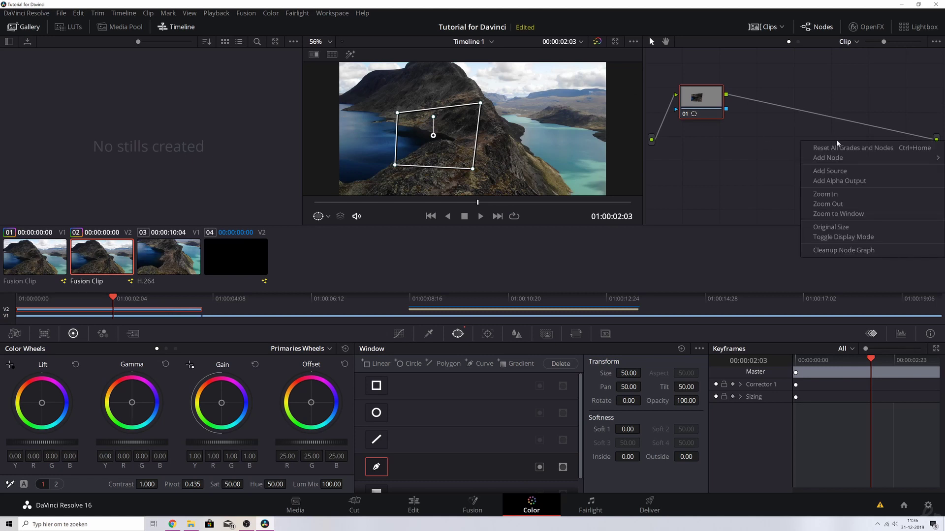
click(838, 182)
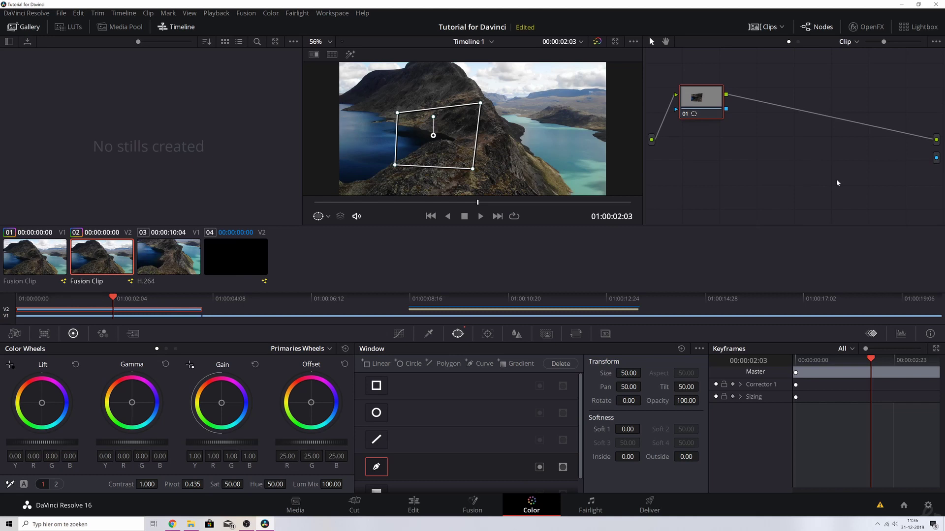
drag(726, 109, 936, 158)
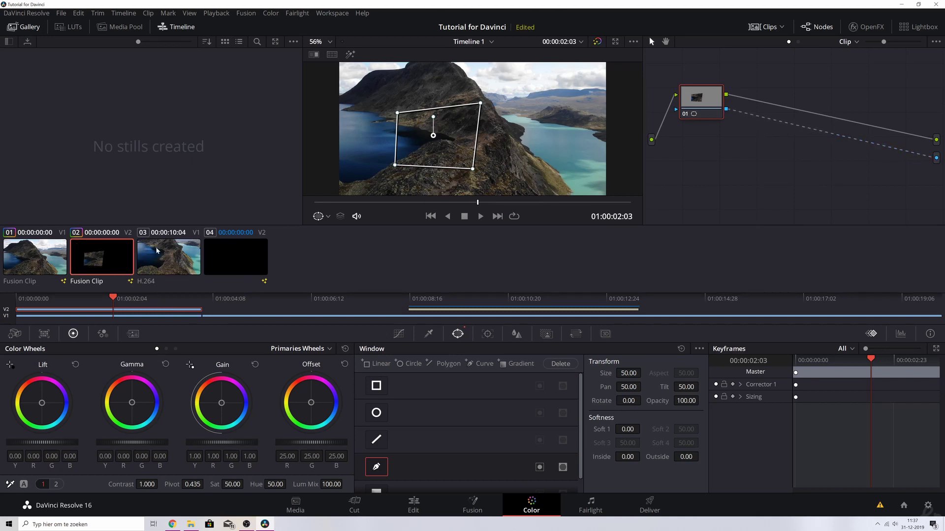
Shift the windowed area's gamma toward blue and its lift toward orange (R 0.22, G -0.04, B -0.23)
drag(134, 404, 143, 411)
drag(40, 410, 31, 398)
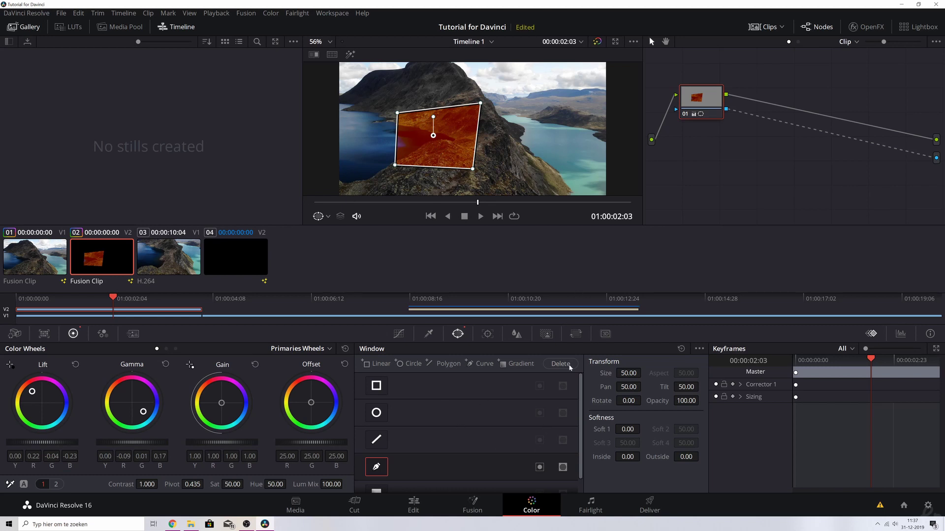
Open the Fairlight page and play the drum roll audio from 01:00:07:12, stopping at 01:00:10:17
click(590, 505)
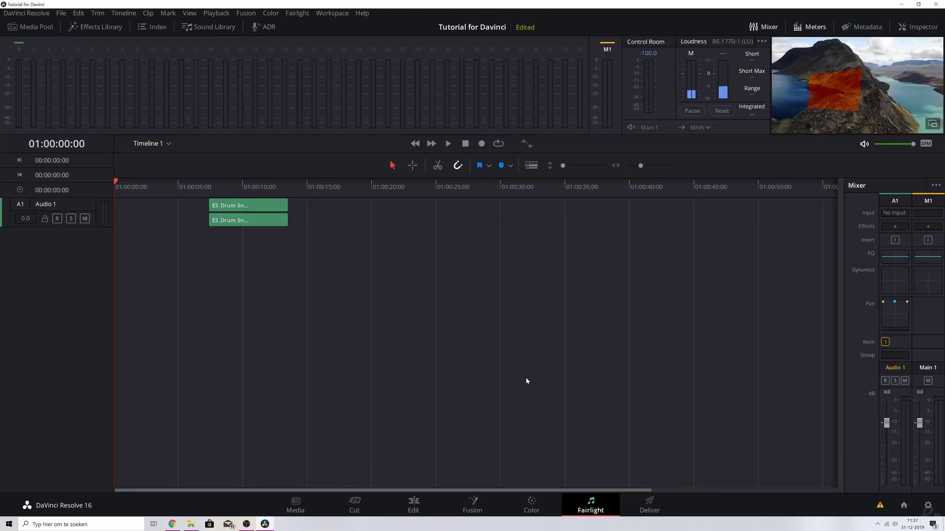
click(212, 188)
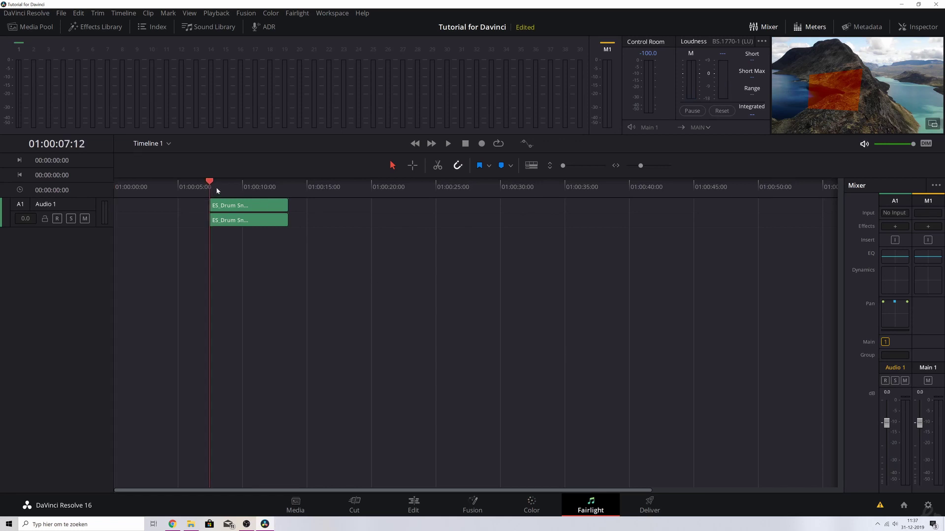
key(space)
key(space)
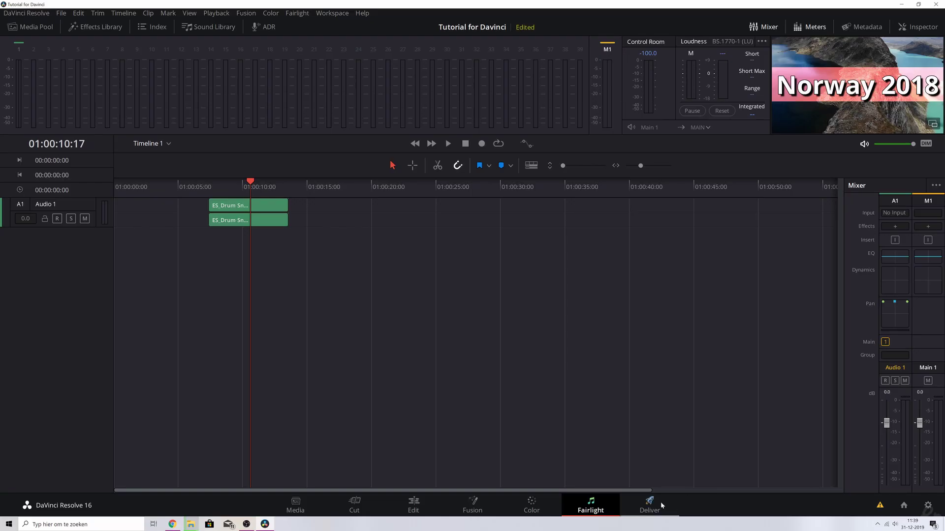
On the Deliver page, queue Timeline 1 as Davinci test.mp4 with the current MP4 settings, replacing the existing file, and start the render
click(649, 504)
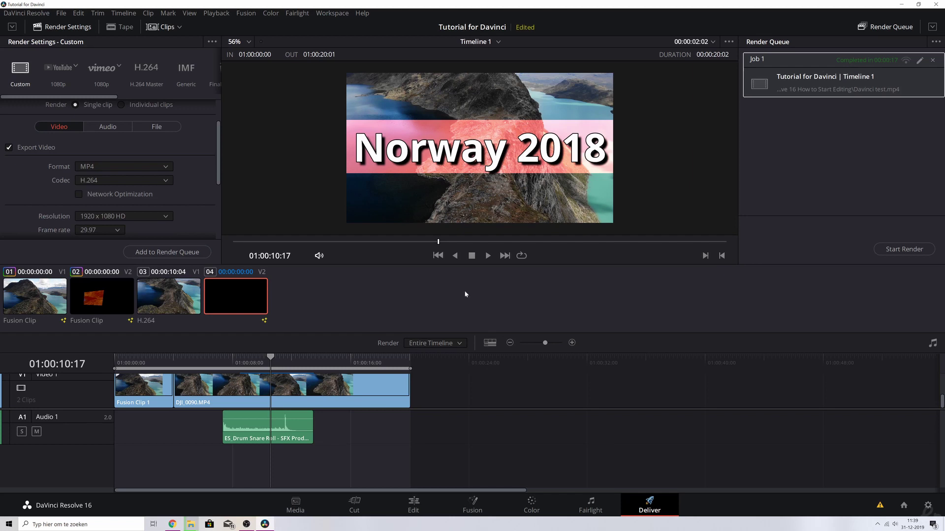
scroll(215, 160, up, 3)
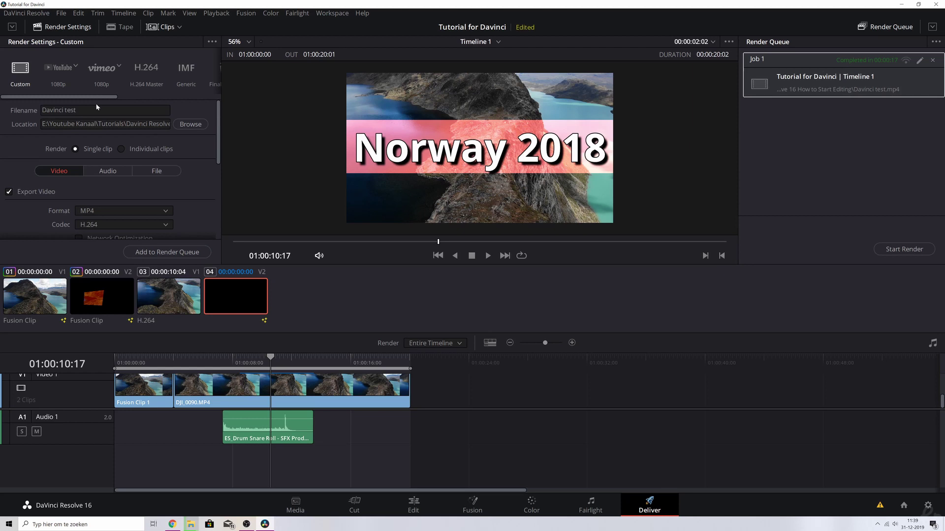
scroll(162, 147, down, 6)
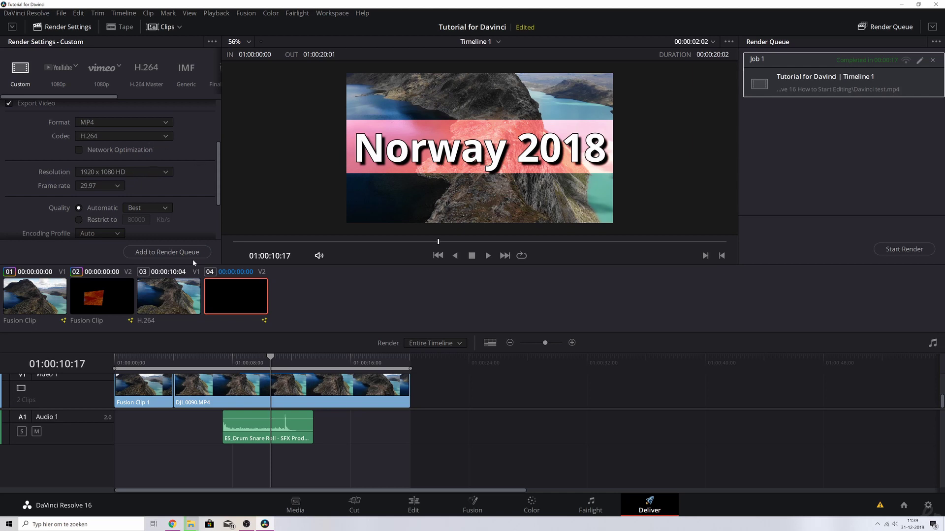
click(168, 253)
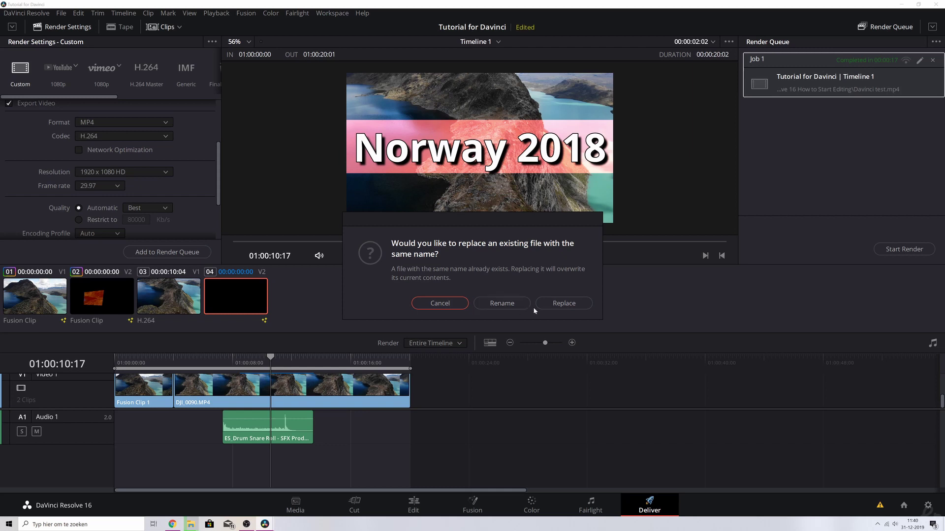
click(556, 305)
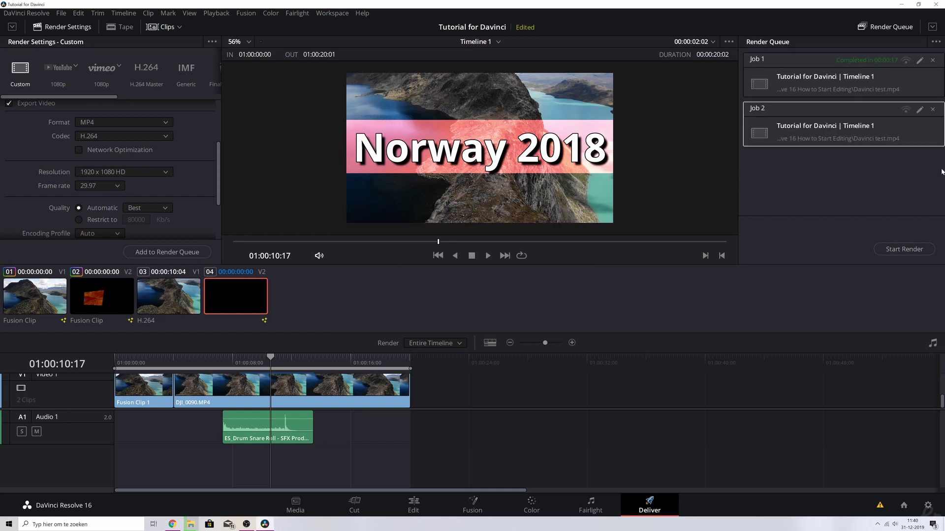
click(901, 249)
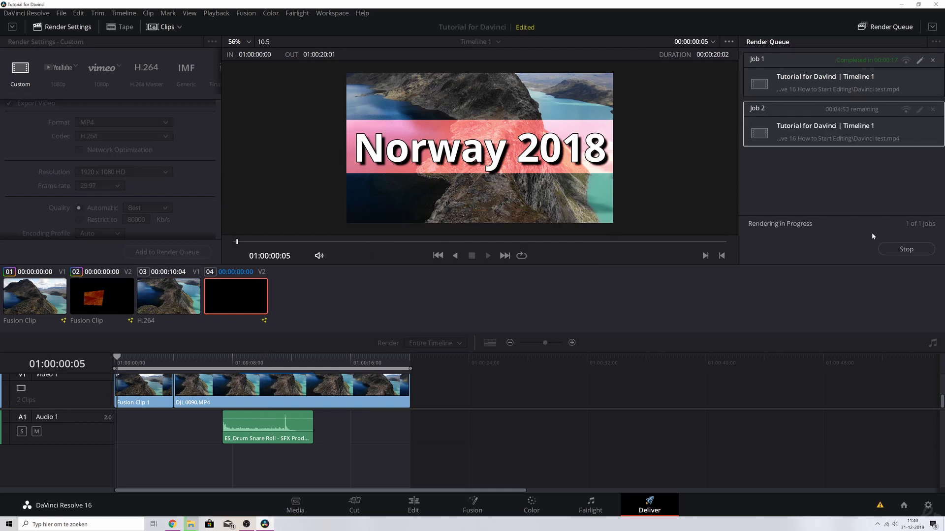